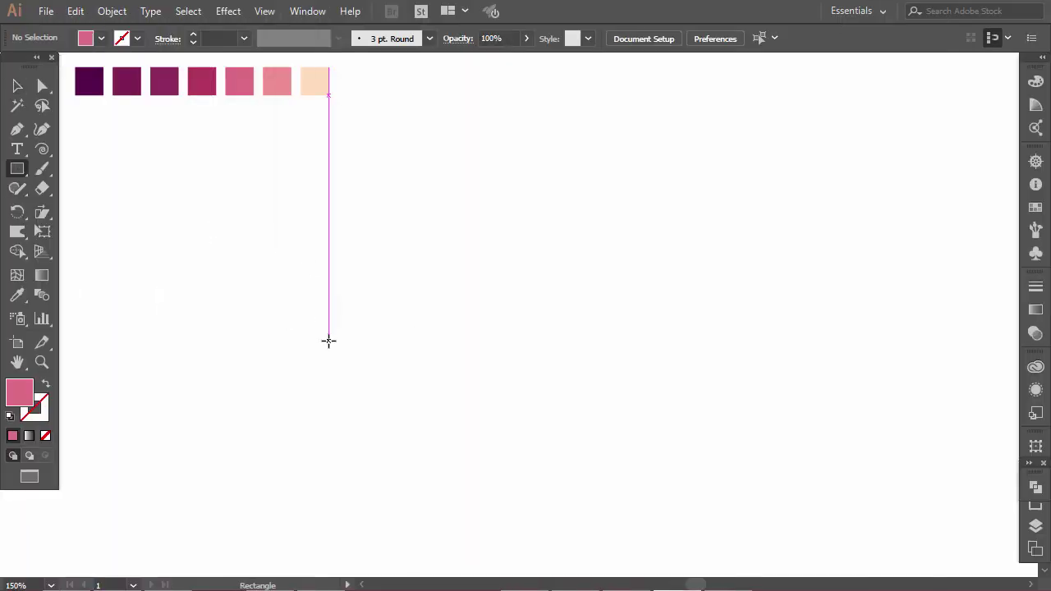
# Lower the long bar, then draw a small rectangle above it and slant its left end.
pyautogui.moveTo(483, 409); pyautogui.dragTo(476, 417)
pyautogui.press('m')
pyautogui.moveTo(375, 254); pyautogui.dragTo(464, 270)
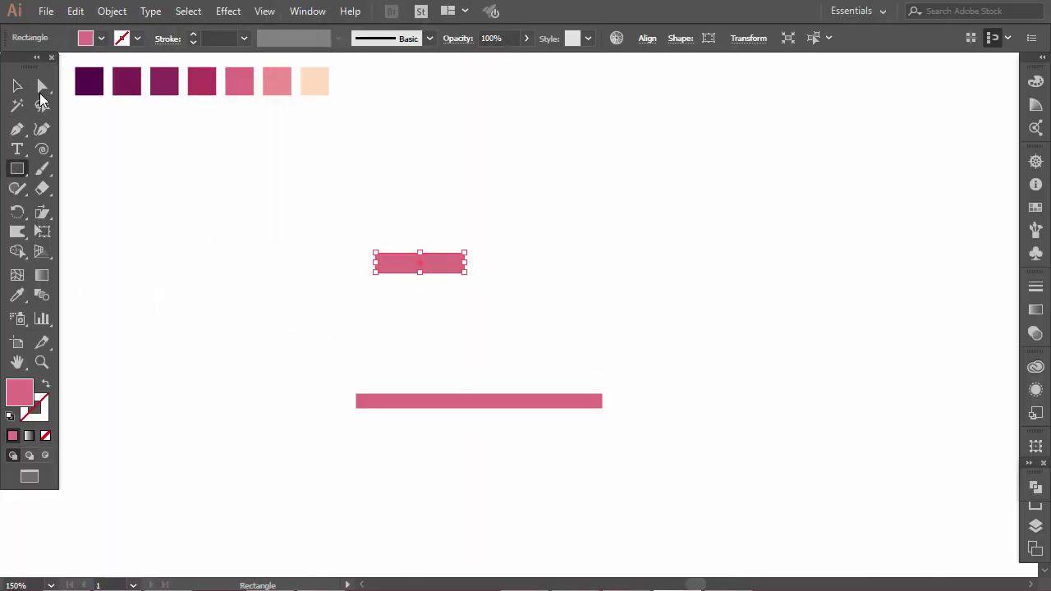
pyautogui.click(41, 85)
pyautogui.moveTo(350, 232)
pyautogui.mouseDown()
pyautogui.moveTo(483, 266)
pyautogui.moveTo(386, 257)
pyautogui.mouseUp()
# Erase the shape's right half and reflect it into a symmetrical trapezoid.
pyautogui.hotkey('shift', 'Left')
pyautogui.hotkey('shift', 'e')
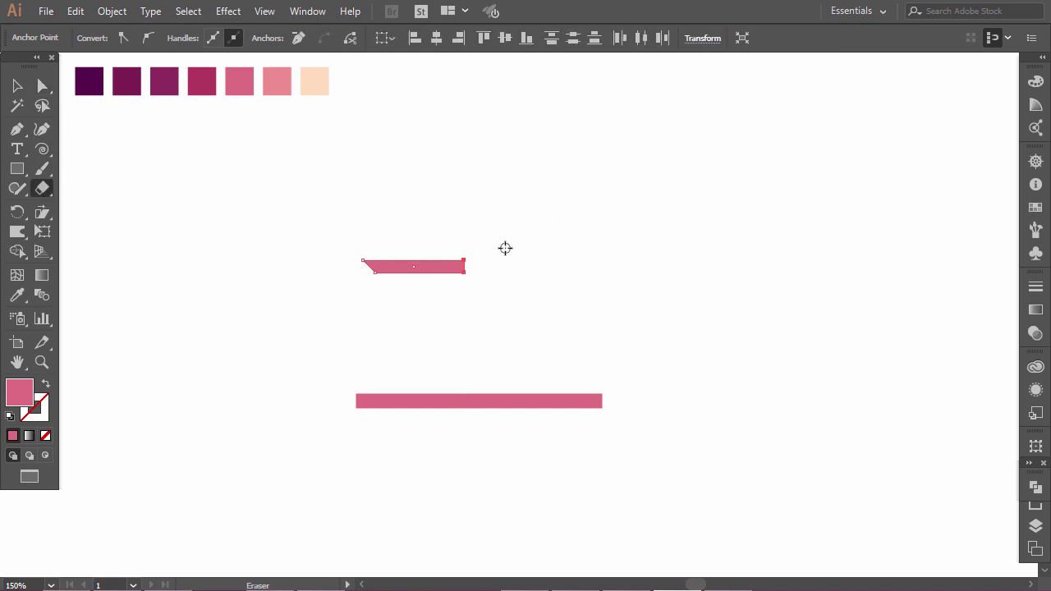
pyautogui.moveTo(518, 218)
pyautogui.mouseDown()
pyautogui.moveTo(411, 293)
pyautogui.moveTo(454, 277)
pyautogui.mouseUp()
pyautogui.press('v')
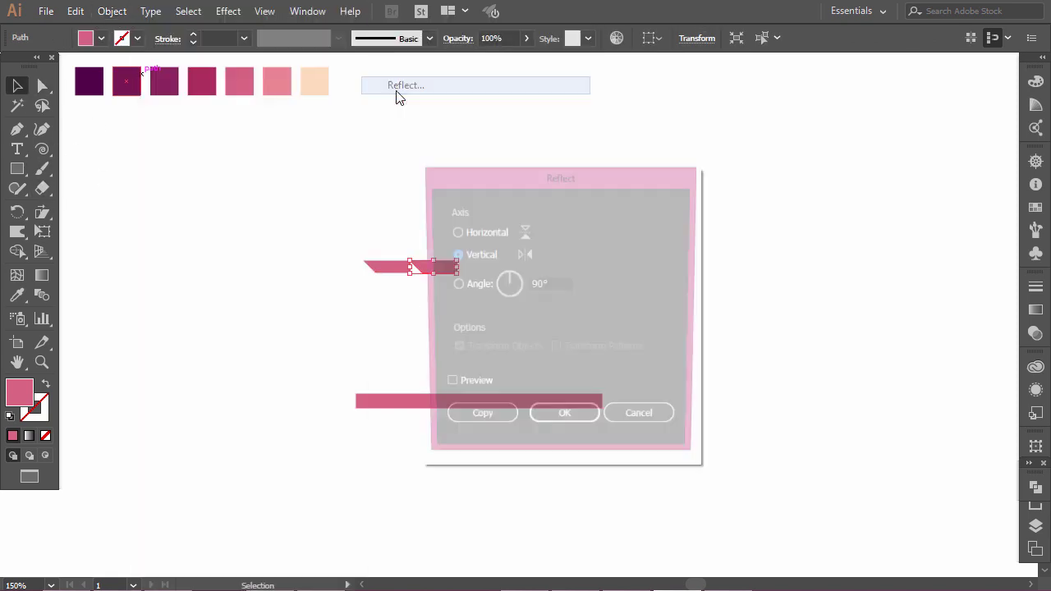
pyautogui.press('Return')
pyautogui.hotkey('ctrl', 'a')
pyautogui.click(1035, 486)
pyautogui.click(527, 302)
# Colour the trapezoid dark magenta and move it down onto the long bar.
pyautogui.click(409, 266)
pyautogui.press('i')
pyautogui.click(201, 80)
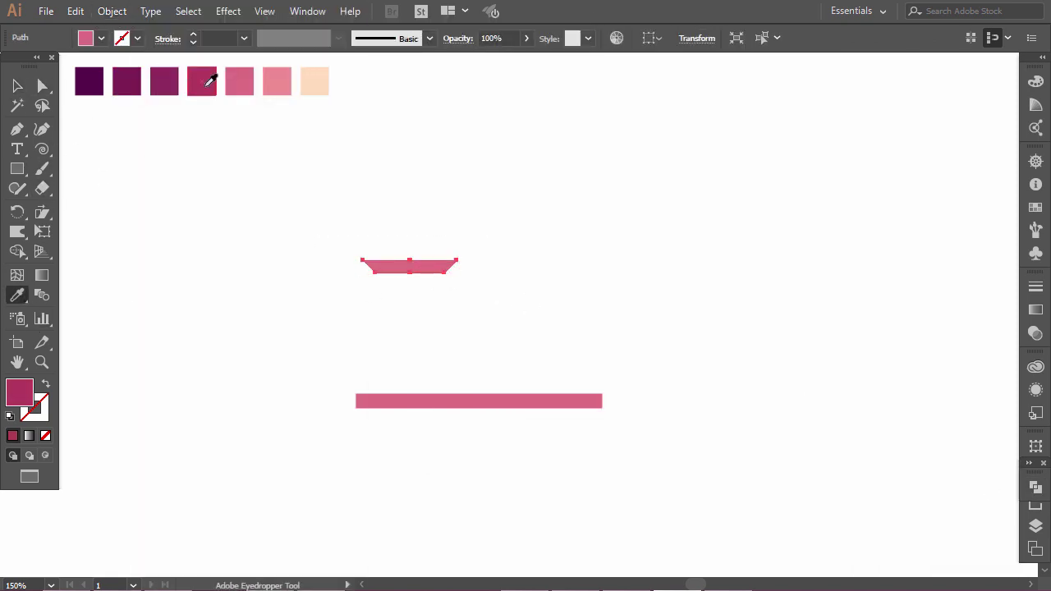
pyautogui.press('v')
pyautogui.moveTo(424, 272); pyautogui.dragTo(539, 375)
pyautogui.click(542, 353)
# Centre the trapezoid horizontally on the bar and draw a cup rectangle above it.
pyautogui.hotkey('ctrl', 'a')
pyautogui.click(629, 35)
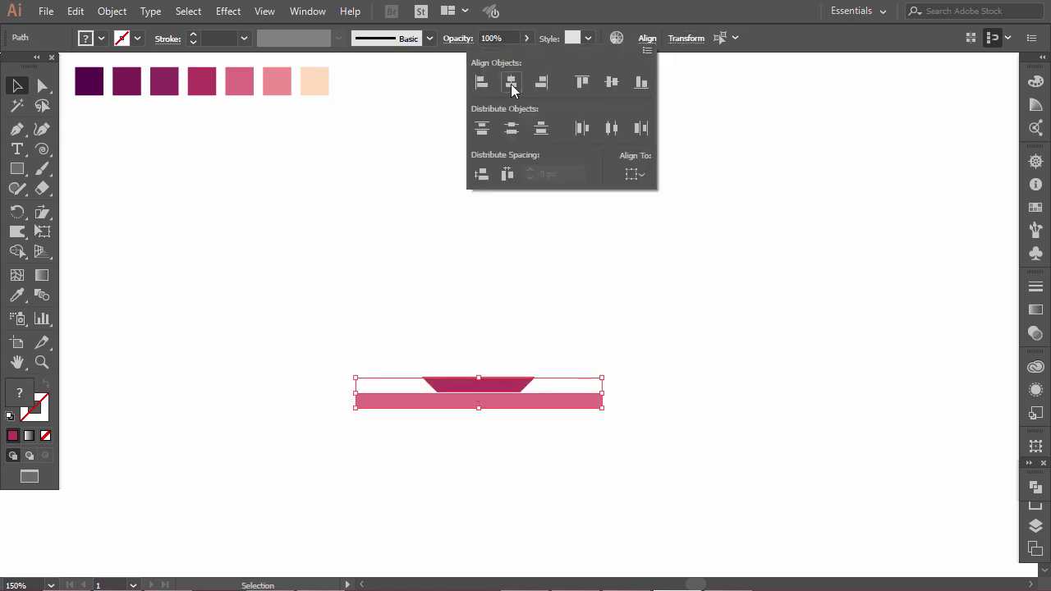
pyautogui.click(512, 89)
pyautogui.click(525, 340)
pyautogui.press('m')
pyautogui.moveTo(439, 297); pyautogui.dragTo(514, 376)
# Shorten the rectangle, centre it over the saucer and fill it magenta.
pyautogui.press('v')
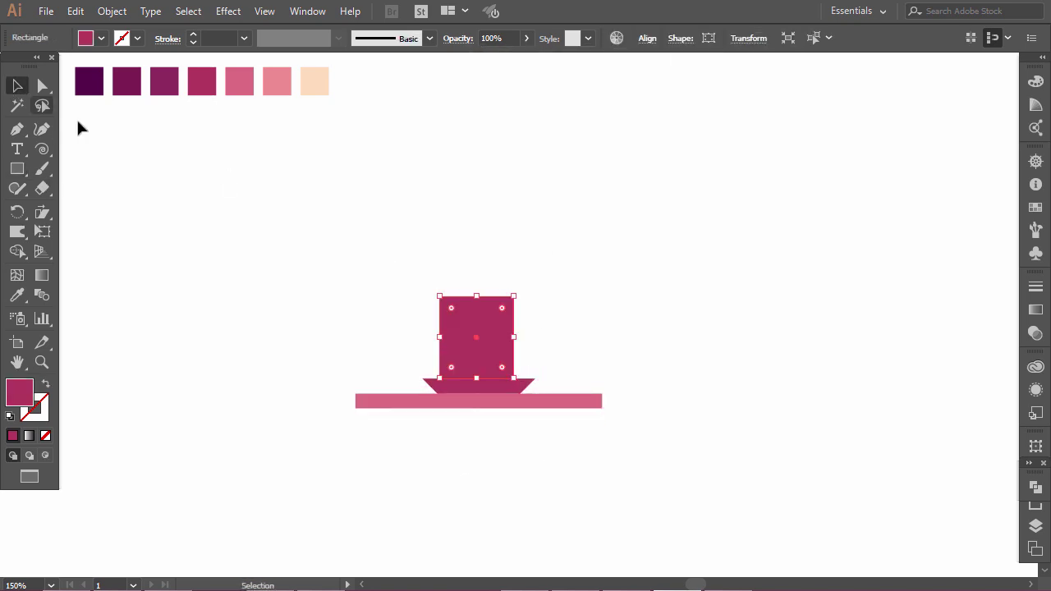
pyautogui.moveTo(484, 341); pyautogui.dragTo(493, 345)
pyautogui.moveTo(478, 296)
pyautogui.mouseDown()
pyautogui.moveTo(478, 312)
pyautogui.moveTo(429, 312)
pyautogui.mouseUp()
pyautogui.click(246, 206)
# Taper the cup by widening its top, mirroring the half and uniting both halves.
pyautogui.click(36, 85)
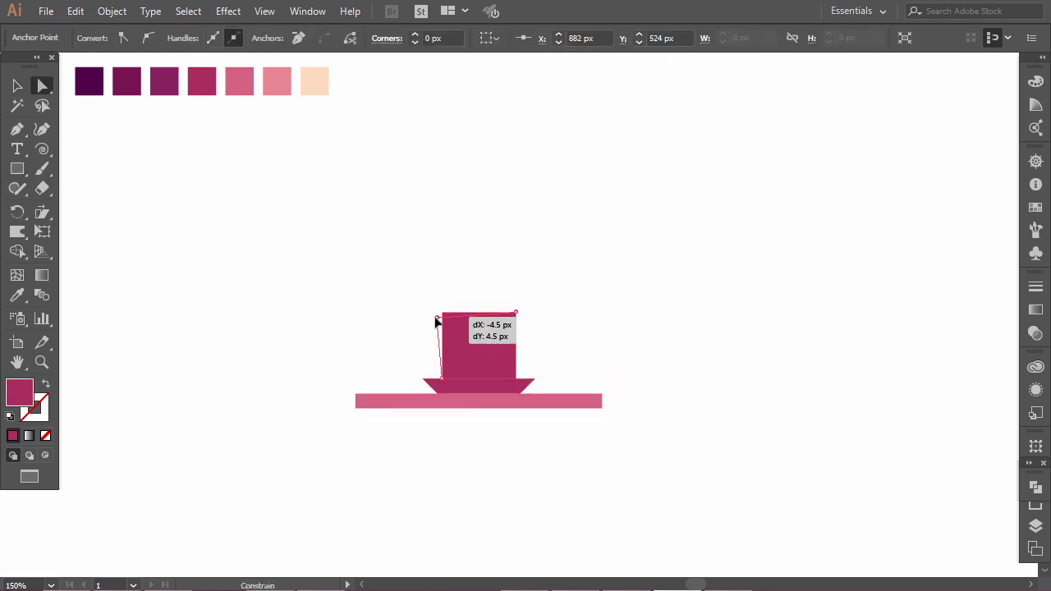
pyautogui.hotkey('shift', 'e')
pyautogui.moveTo(568, 232); pyautogui.dragTo(473, 408)
pyautogui.press('v')
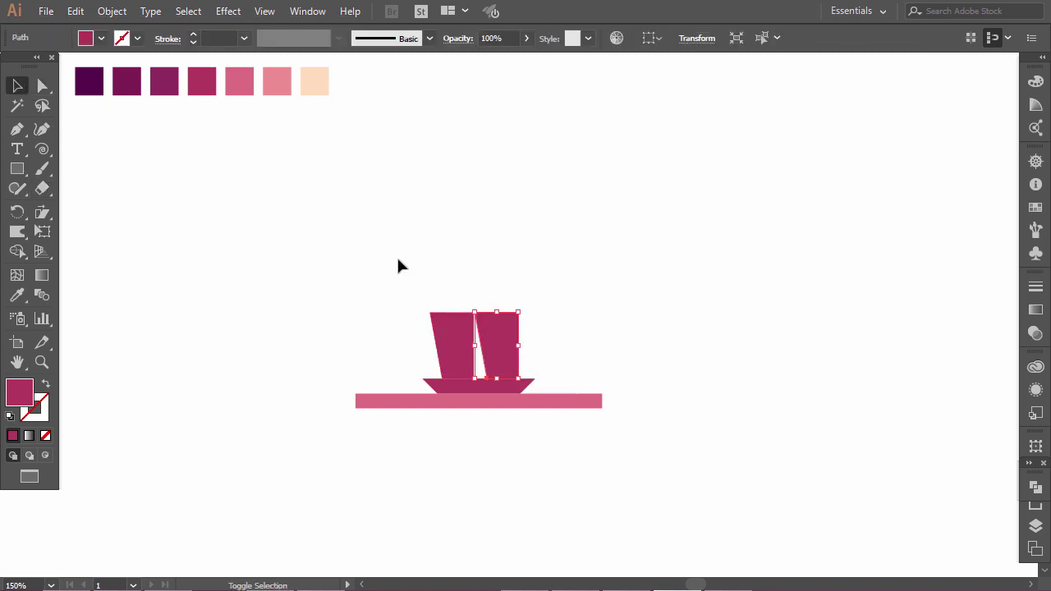
pyautogui.press('Return')
pyautogui.click(558, 421)
pyautogui.hotkey('shift', 'ctrl', 'F9')
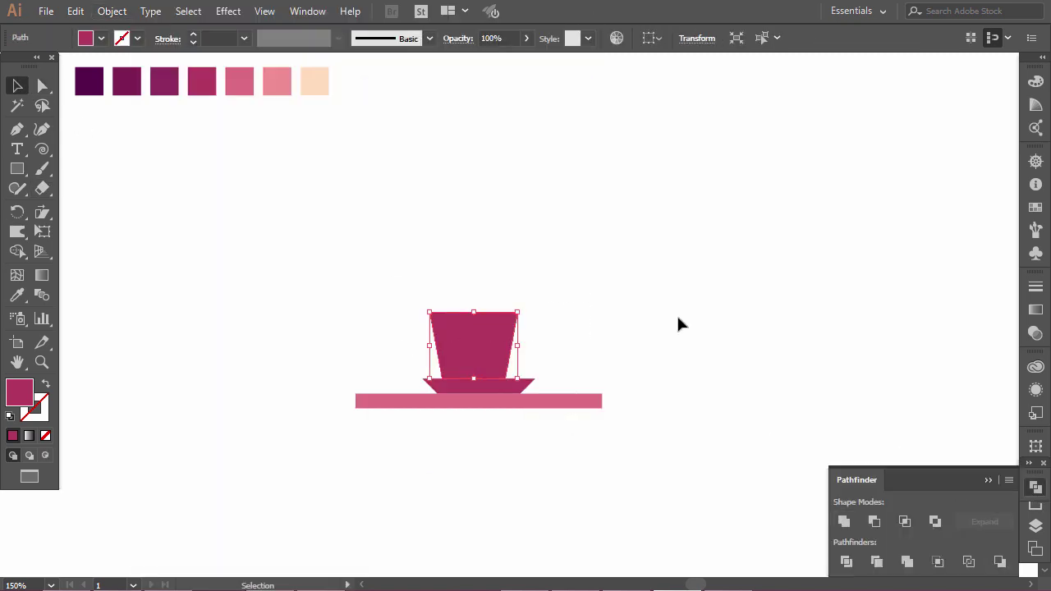
# Pen a thick-stroked handle outline and expand it into a filled shape.
pyautogui.click(533, 366)
pyautogui.click(498, 365)
pyautogui.click(499, 331)
pyautogui.hotkey('shift', 'x')
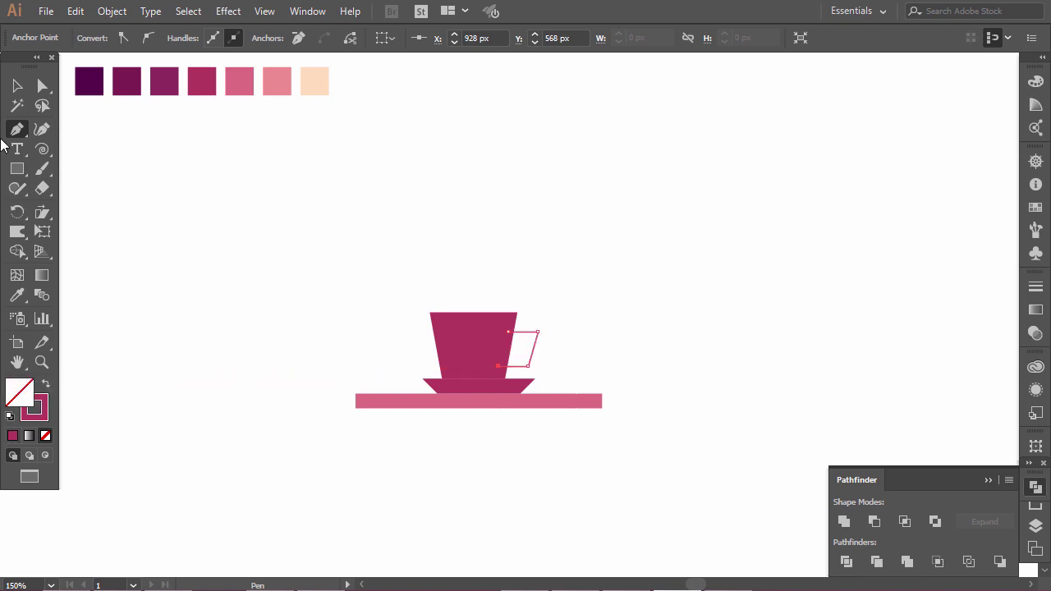
pyautogui.press('v')
pyautogui.click(194, 34)
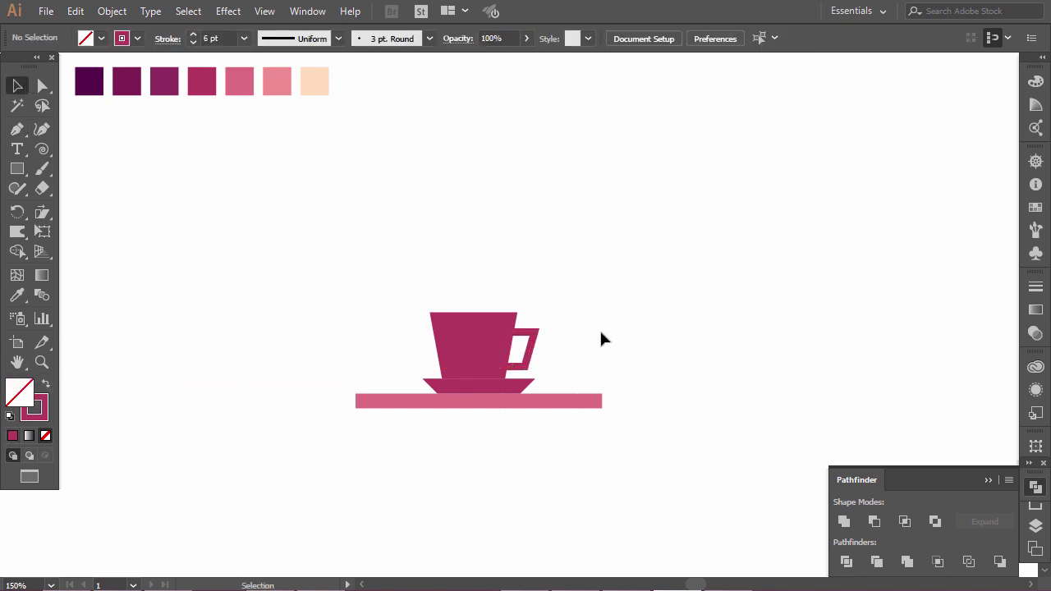
pyautogui.click(533, 366)
pyautogui.click(112, 10)
pyautogui.click(193, 181)
pyautogui.press('Return')
pyautogui.click(662, 300)
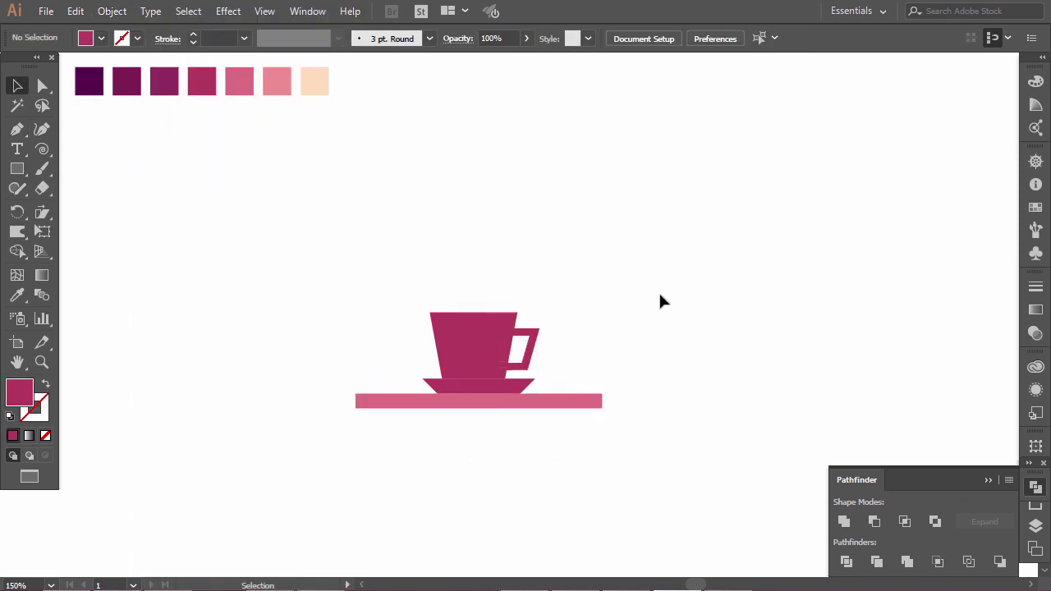
# Fill the saucer darker purple and round the cup's top and handle corners.
pyautogui.click(476, 386)
pyautogui.click(164, 80)
pyautogui.moveTo(503, 323); pyautogui.dragTo(506, 331)
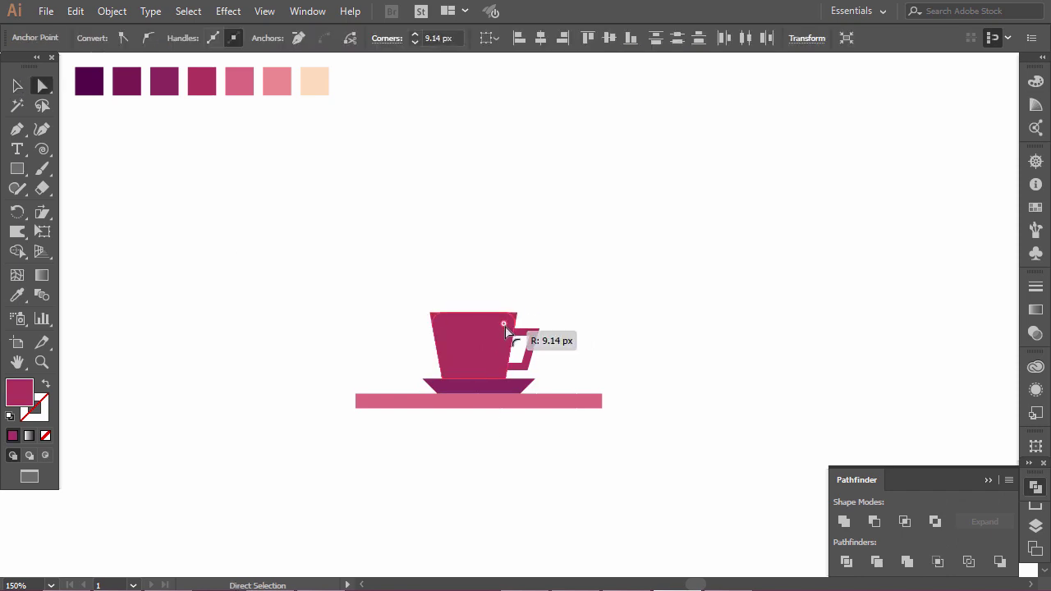
pyautogui.click(563, 364)
pyautogui.moveTo(545, 380)
pyautogui.mouseDown()
pyautogui.moveTo(528, 364)
pyautogui.moveTo(563, 372)
pyautogui.moveTo(563, 401)
pyautogui.mouseUp()
pyautogui.click(657, 271)
pyautogui.click(15, 86)
# Round the long bar's ends and shorten it under the saucer.
pyautogui.click(624, 381)
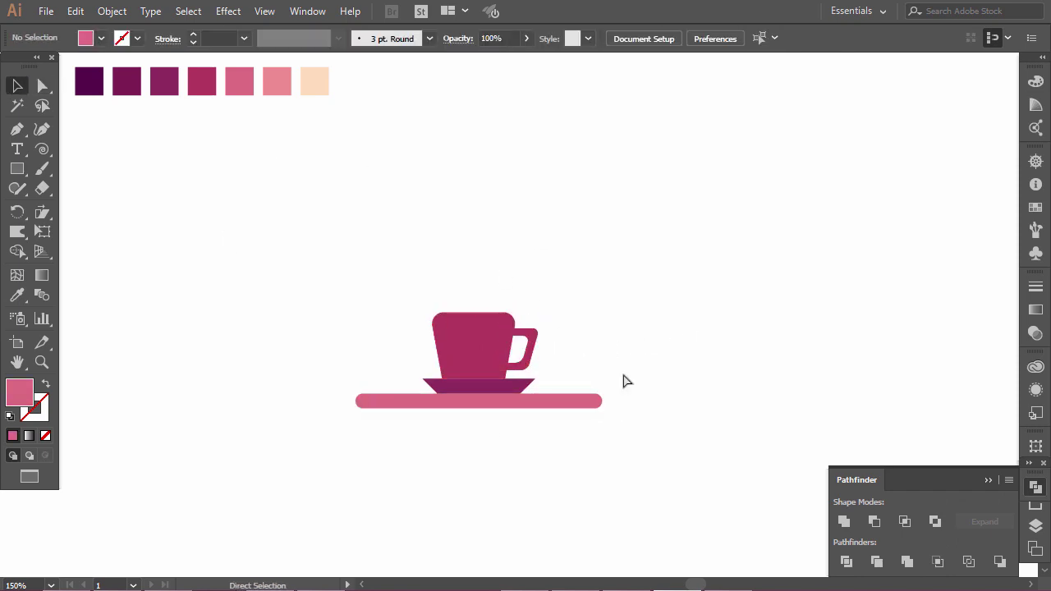
pyautogui.click(591, 401)
pyautogui.scroll(1, 610, 399)
pyautogui.scroll(3, 587, 406)
pyautogui.moveTo(647, 382); pyautogui.dragTo(572, 382)
pyautogui.scroll(-4, 572, 382)
pyautogui.scroll(2, 525, 352)
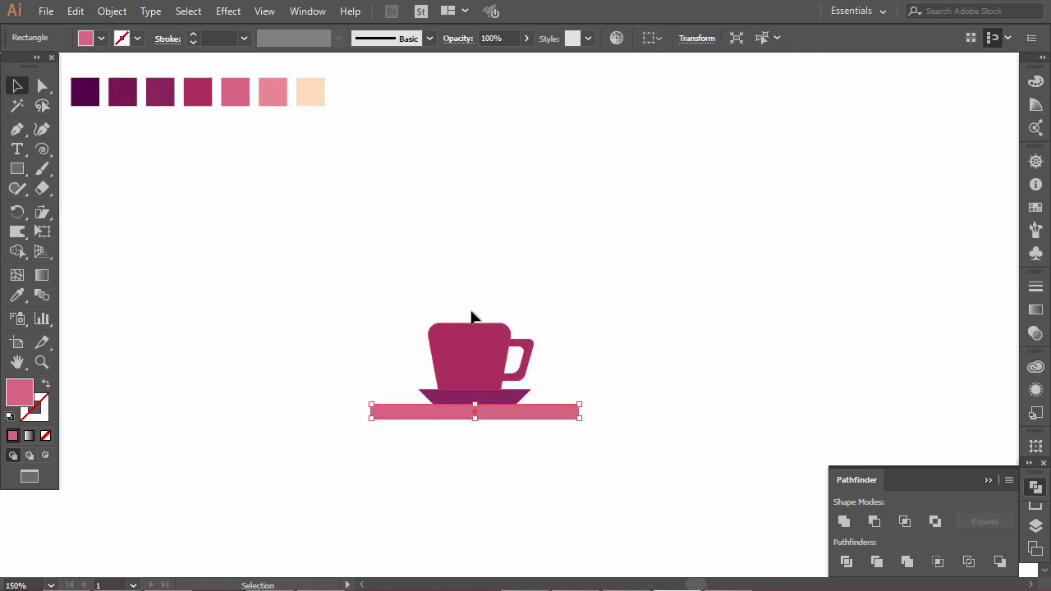
# Fine-tune the cup's top corner roundness and nudge the cup slightly right.
pyautogui.click(471, 314)
pyautogui.press('a')
pyautogui.click(483, 335)
pyautogui.moveTo(440, 318); pyautogui.dragTo(436, 314)
pyautogui.moveTo(552, 318); pyautogui.dragTo(529, 343)
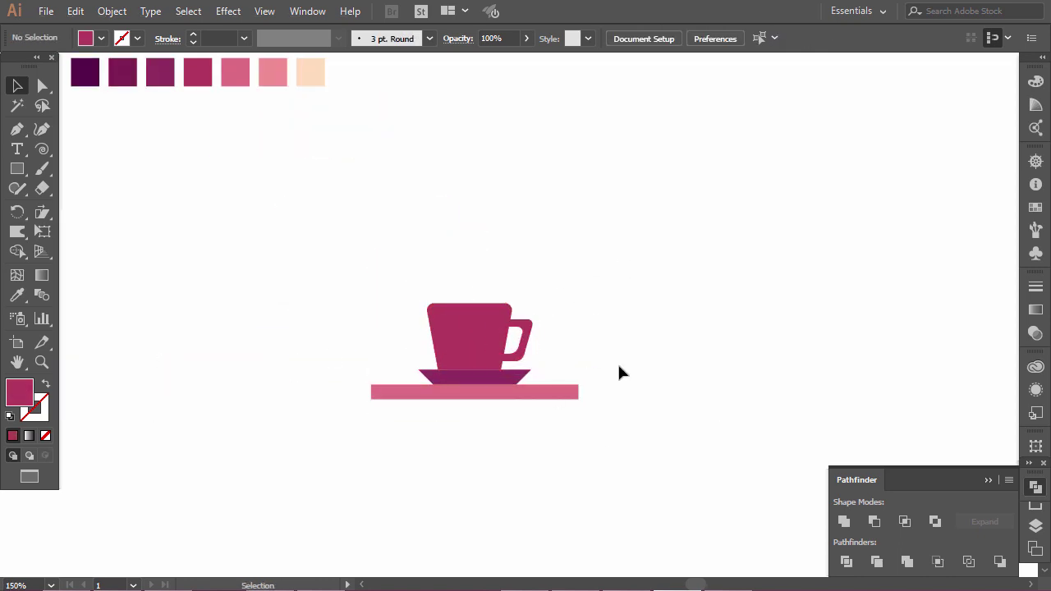
pyautogui.click(527, 327)
pyautogui.press('Right')
pyautogui.press('Right')
pyautogui.press('Right')
pyautogui.click(583, 285)
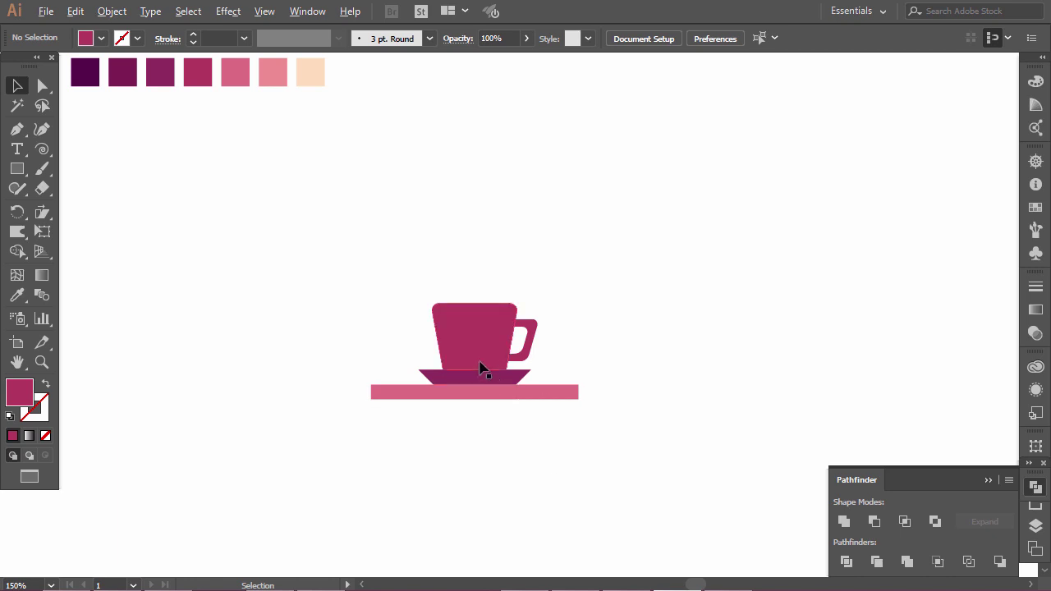
# Draw a small ellipse on the cup for the first eye.
pyautogui.scroll(3, 482, 370)
pyautogui.press('l')
pyautogui.moveTo(403, 268); pyautogui.dragTo(416, 281)
pyautogui.scroll(-3, 411, 280)
# Colour the eye darker purple and duplicate it to the right.
pyautogui.press('i')
pyautogui.click(93, 82)
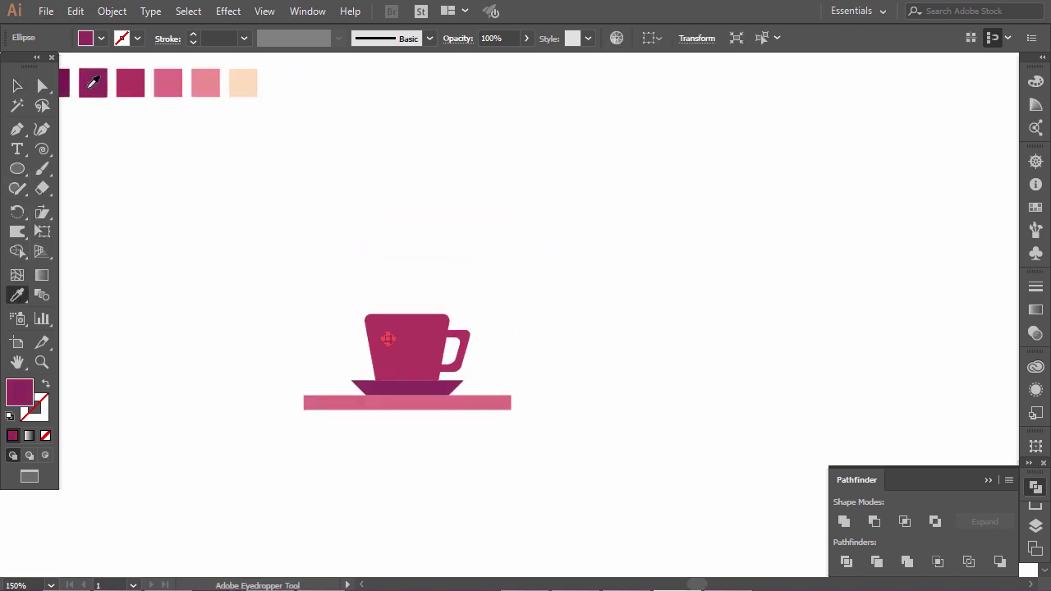
pyautogui.press('v')
pyautogui.click(206, 258)
pyautogui.hotkey('ctrl', '-')
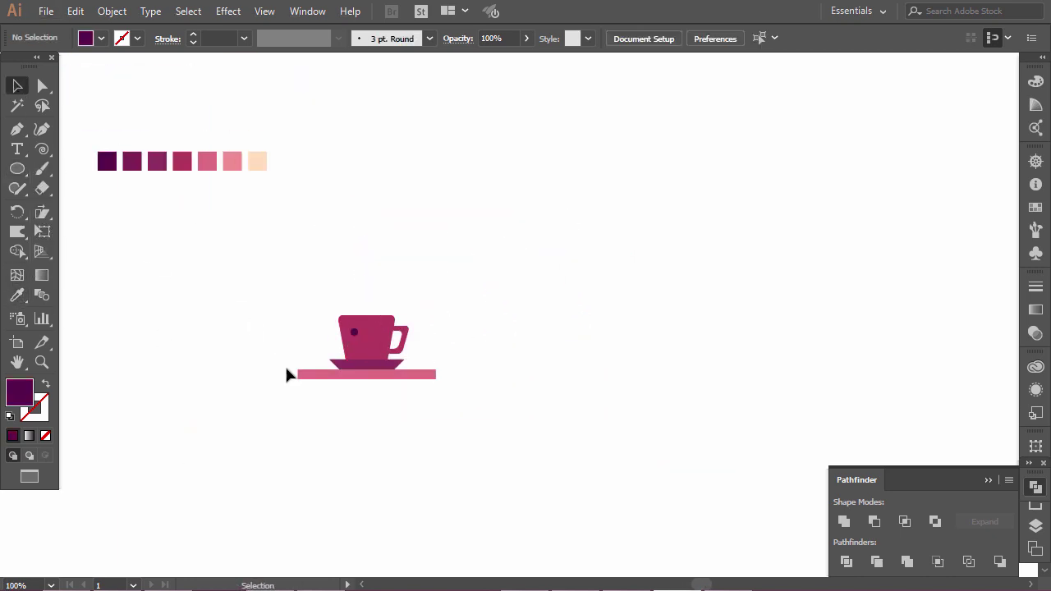
pyautogui.scroll(3, 366, 343)
pyautogui.moveTo(331, 311); pyautogui.dragTo(397, 312)
# Draw a large dark purple circle below the eyes for the mouth.
pyautogui.keyDown('shift'); pyautogui.click(326, 325); pyautogui.keyUp('shift')
pyautogui.press('a')
pyautogui.moveTo(528, 285); pyautogui.dragTo(459, 331)
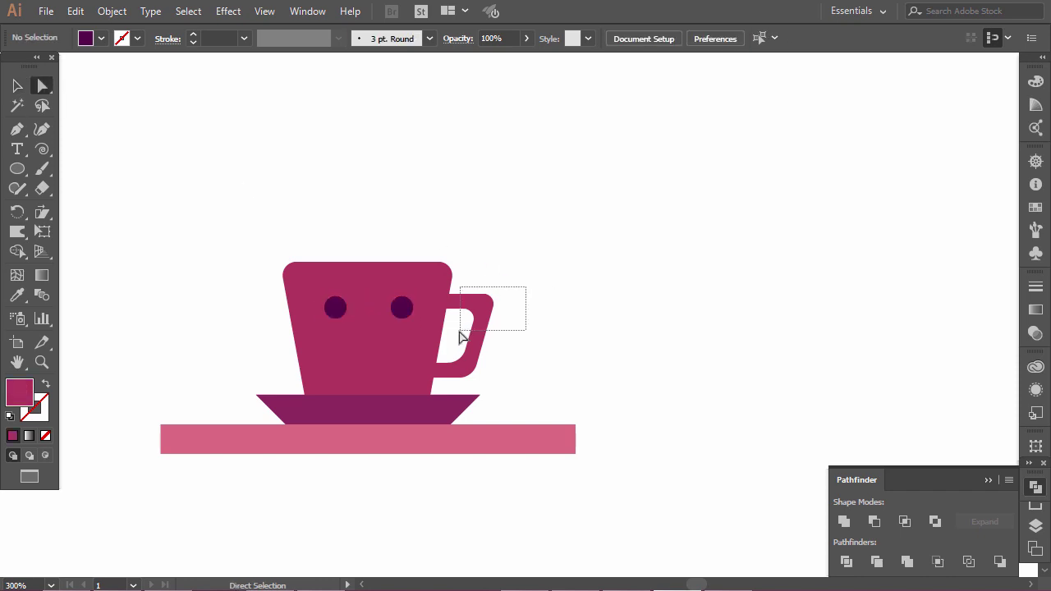
pyautogui.click(516, 351)
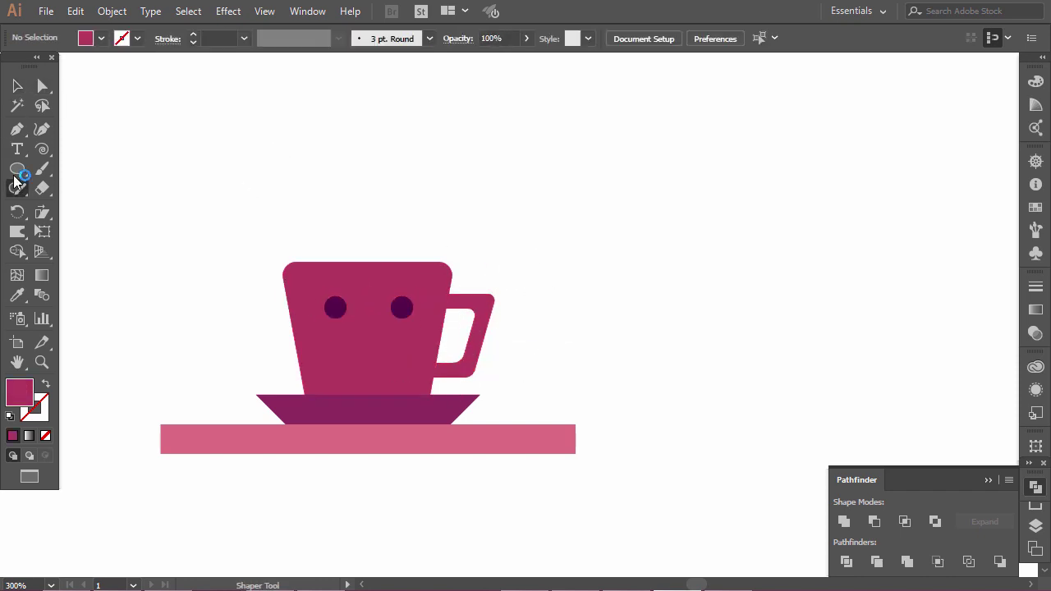
pyautogui.moveTo(369, 349); pyautogui.dragTo(399, 379)
pyautogui.click(17, 296)
pyautogui.click(335, 308)
pyautogui.press('v')
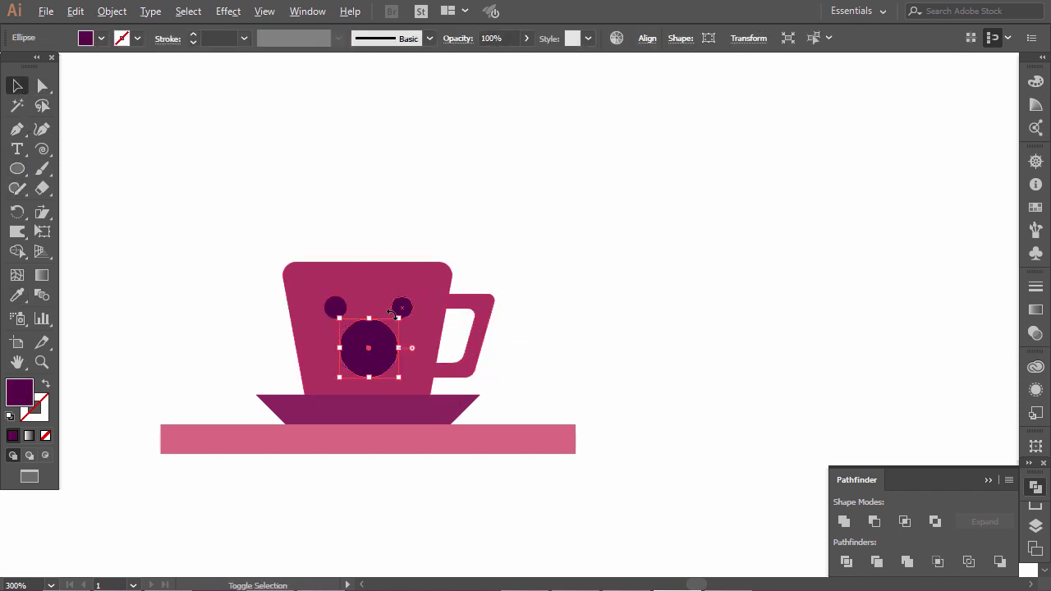
# Delete the circle's top anchor to make a half-circle mouth and move it up.
pyautogui.press('a')
pyautogui.click(369, 318)
pyautogui.press('Delete')
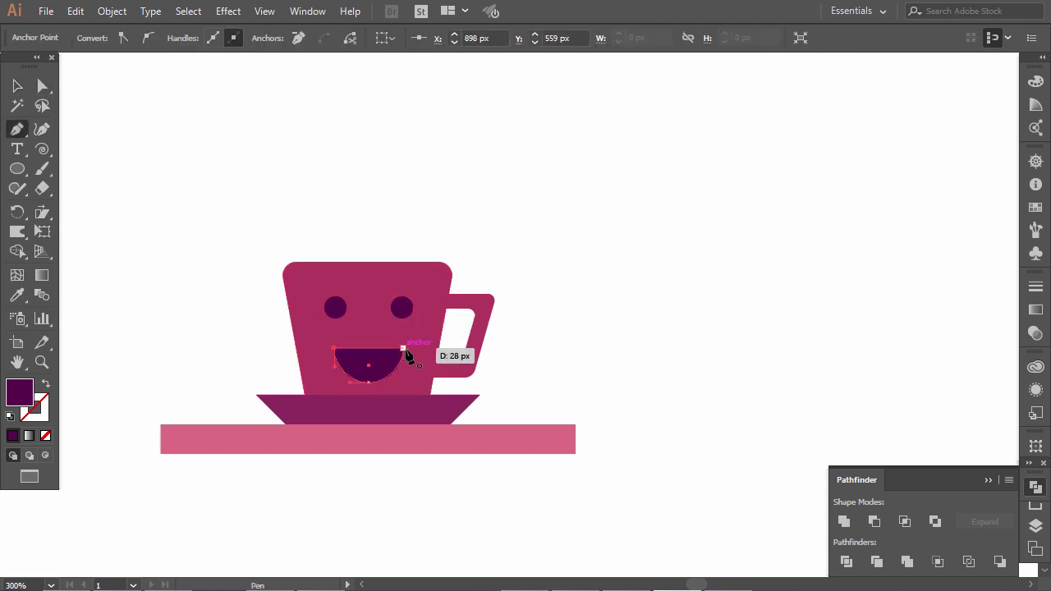
pyautogui.moveTo(389, 370); pyautogui.dragTo(400, 400)
pyautogui.press('v')
pyautogui.click(559, 309)
# Build a pink tongue inside the mouth and shift the cup body left.
pyautogui.press('l')
pyautogui.hotkey('shift', 'm')
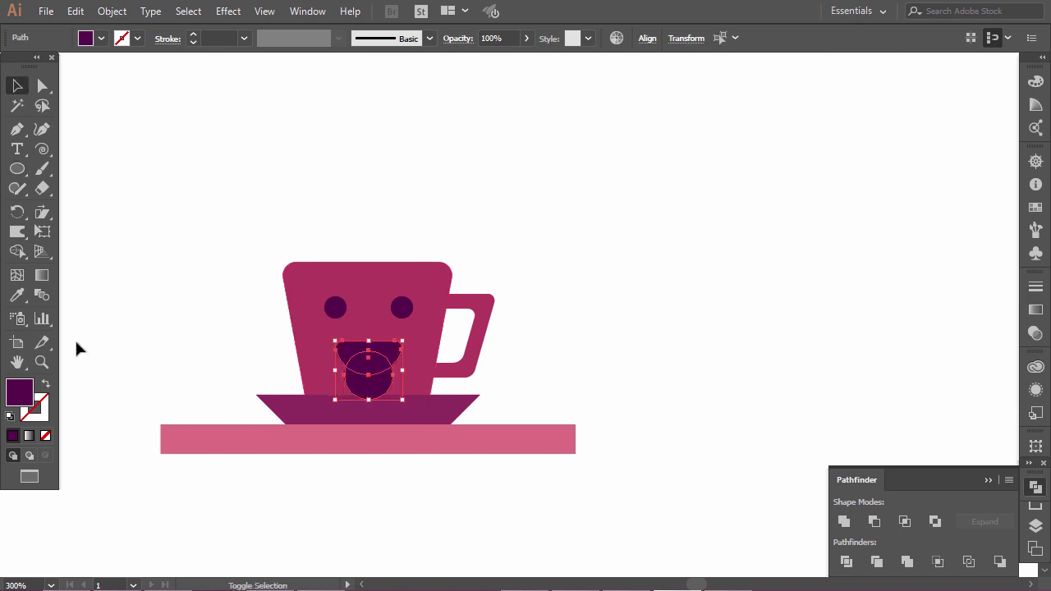
pyautogui.press('i')
pyautogui.click(369, 439)
pyautogui.press('v')
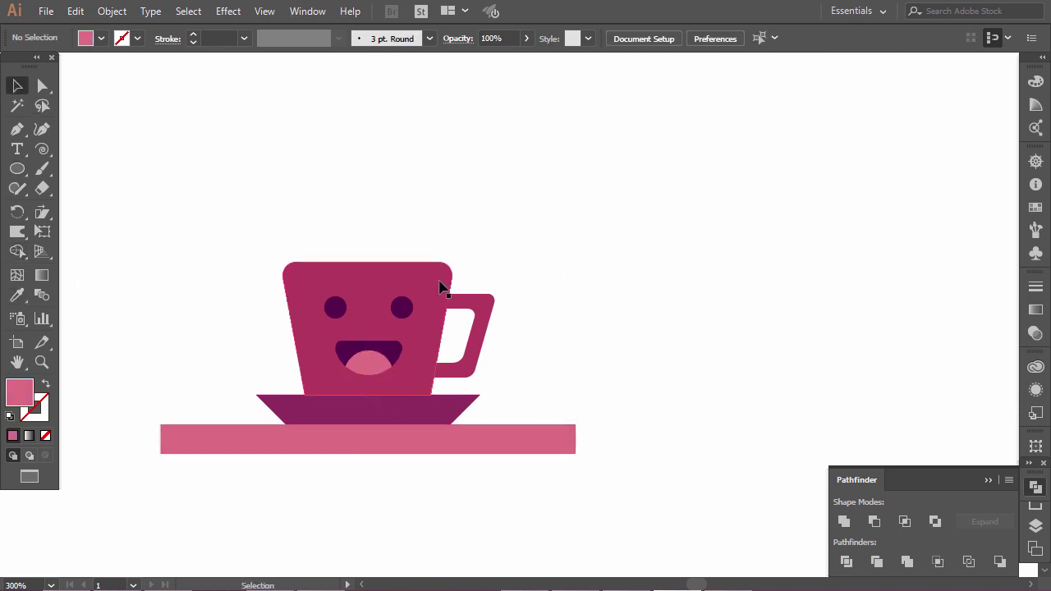
pyautogui.click(438, 294)
pyautogui.click(575, 367)
pyautogui.moveTo(391, 282); pyautogui.dragTo(366, 282)
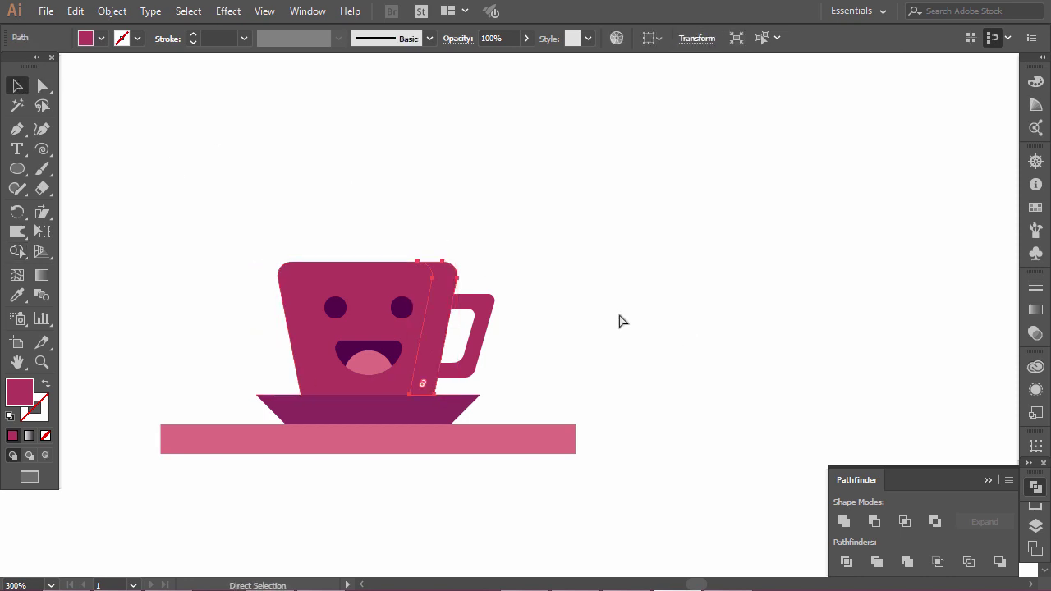
# Set the cup's right-edge sliver to Multiply blend mode.
pyautogui.click(1035, 333)
pyautogui.click(870, 305)
pyautogui.click(870, 51)
pyautogui.hotkey('ctrl', 'shift', 'a')
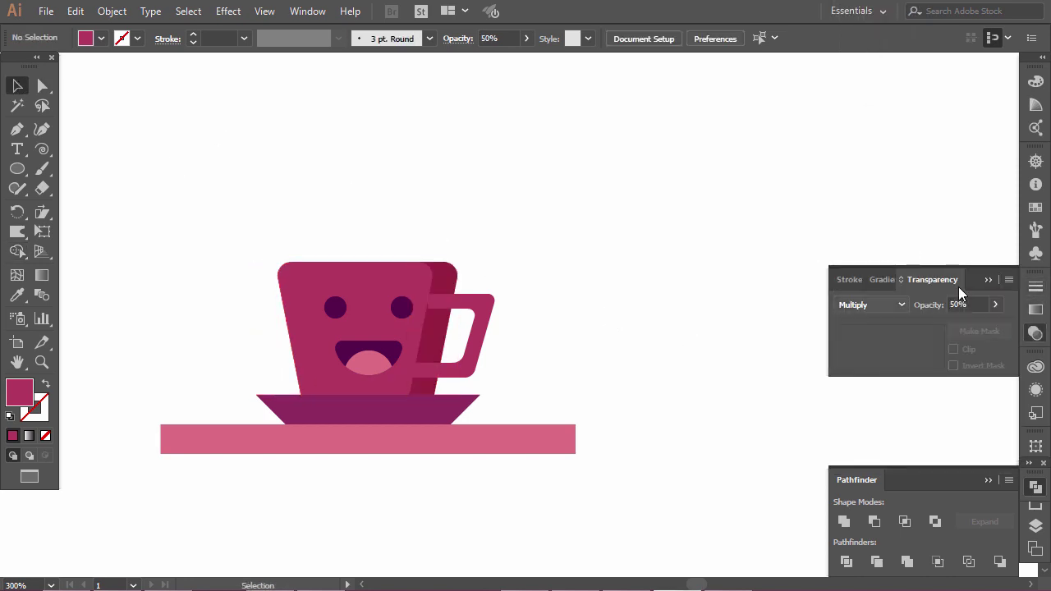
pyautogui.click(376, 279)
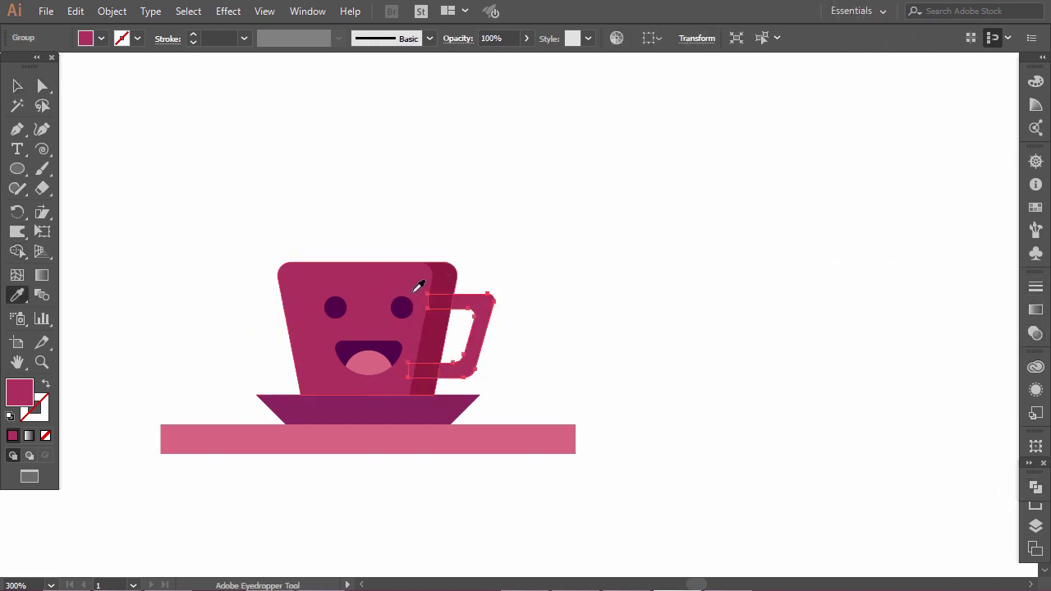
# Pen a triangular shading path over the saucer's right side.
pyautogui.hotkey('ctrl', 'shift', 'a')
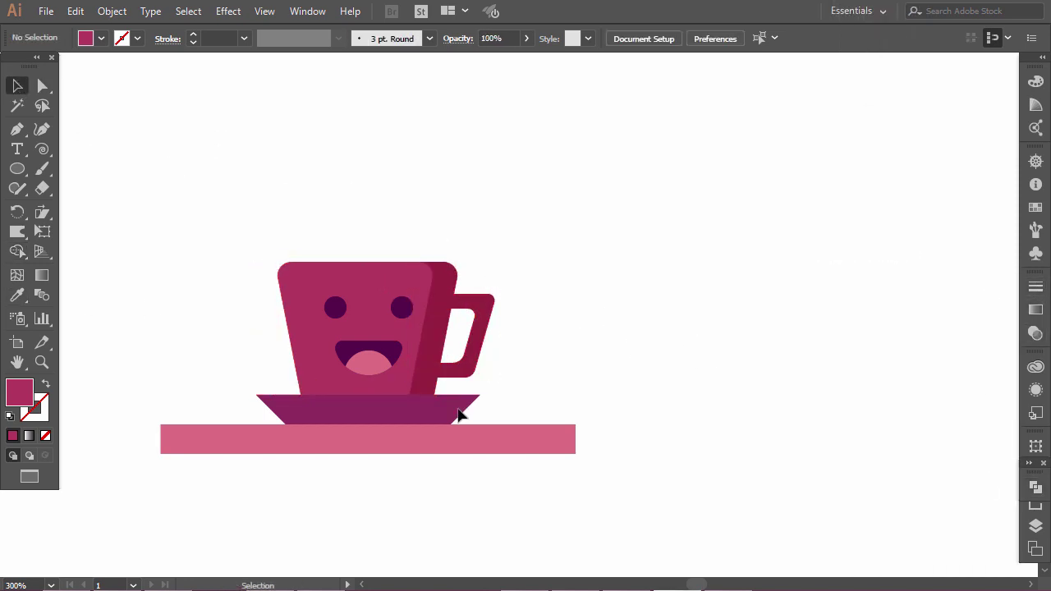
pyautogui.press('p')
pyautogui.click(420, 339)
pyautogui.click(402, 441)
pyautogui.click(541, 390)
pyautogui.click(420, 339)
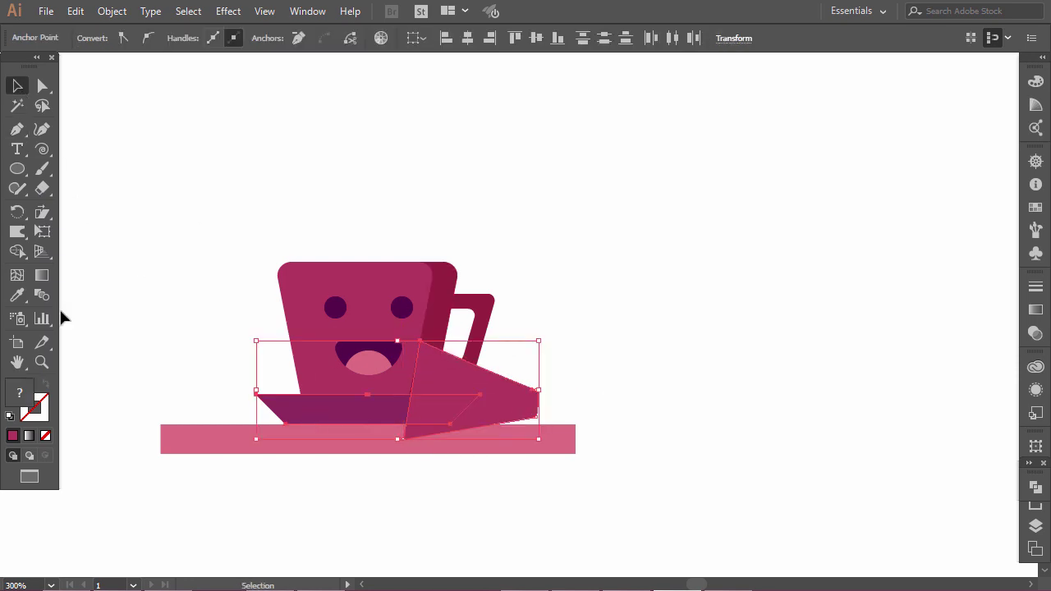
# Split off the saucer's right section with Shape Builder and give it the cup colour.
pyautogui.hotkey('shift', 'm')
pyautogui.press('i')
pyautogui.click(366, 351)
pyautogui.press('v')
pyautogui.hotkey('ctrl', 'shift', 'a')
pyautogui.scroll(1, 354, 389)
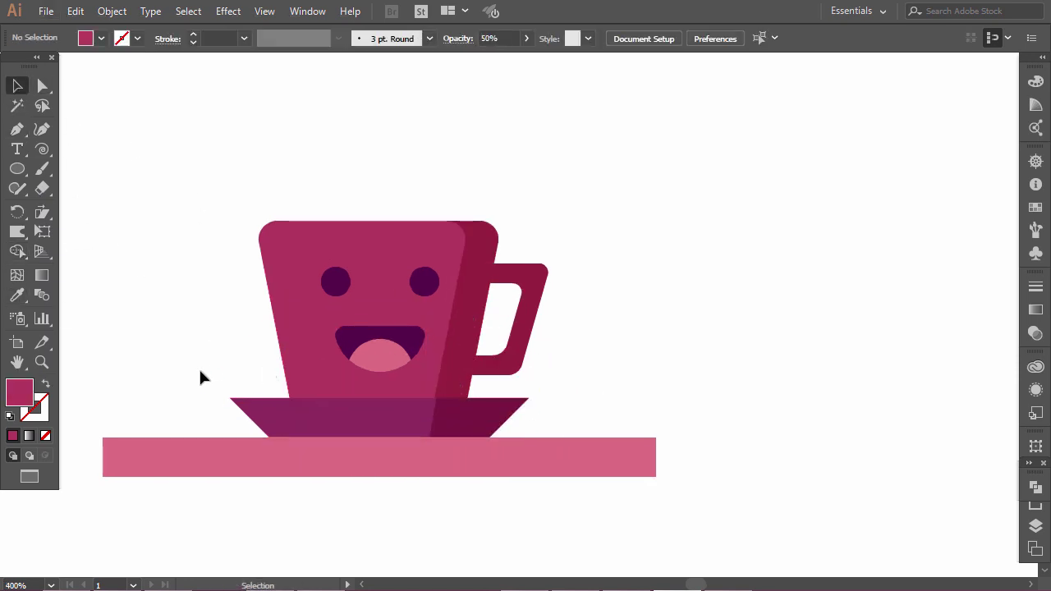
pyautogui.moveTo(667, 429); pyautogui.dragTo(641, 452)
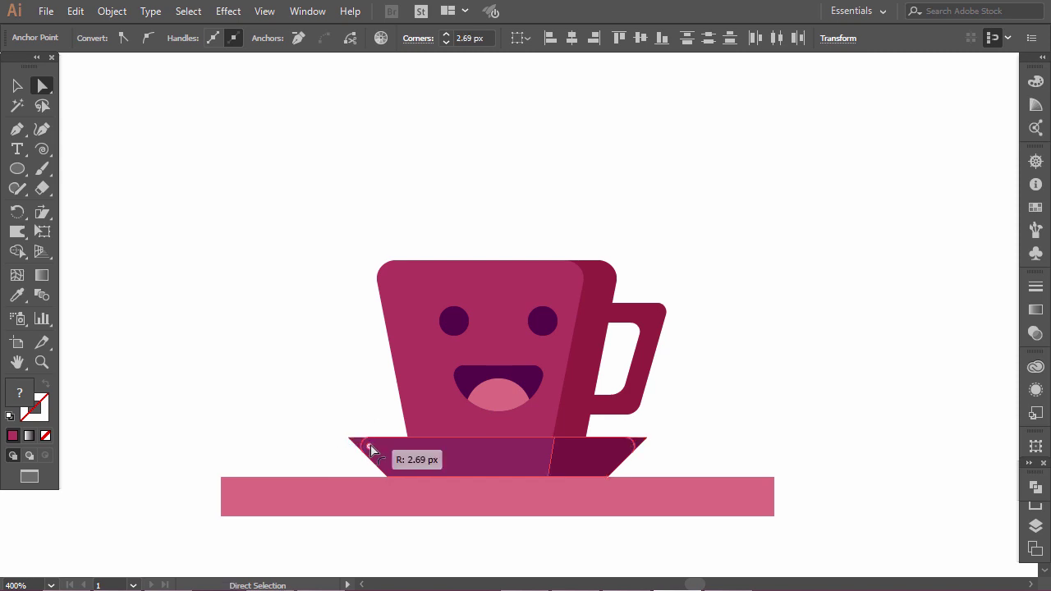
# Round the saucer's corners and turn the table bar into a rounded pill shape.
pyautogui.click(319, 134)
pyautogui.press('v')
pyautogui.click(251, 497)
pyautogui.moveTo(251, 498); pyautogui.dragTo(279, 497)
pyautogui.click(813, 347)
pyautogui.scroll(-1, 814, 348)
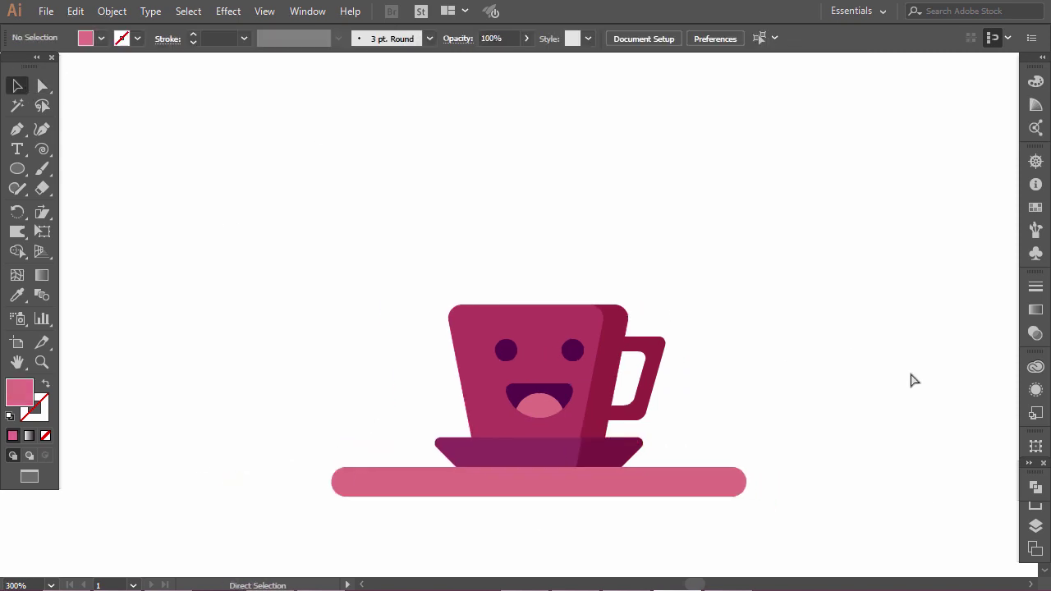
pyautogui.hscroll(1, 771, 341)
pyautogui.press('l')
# Draw a small cheek ellipse left of the mouth and fill it light pink.
pyautogui.moveTo(439, 379); pyautogui.dragTo(457, 396)
pyautogui.press('v')
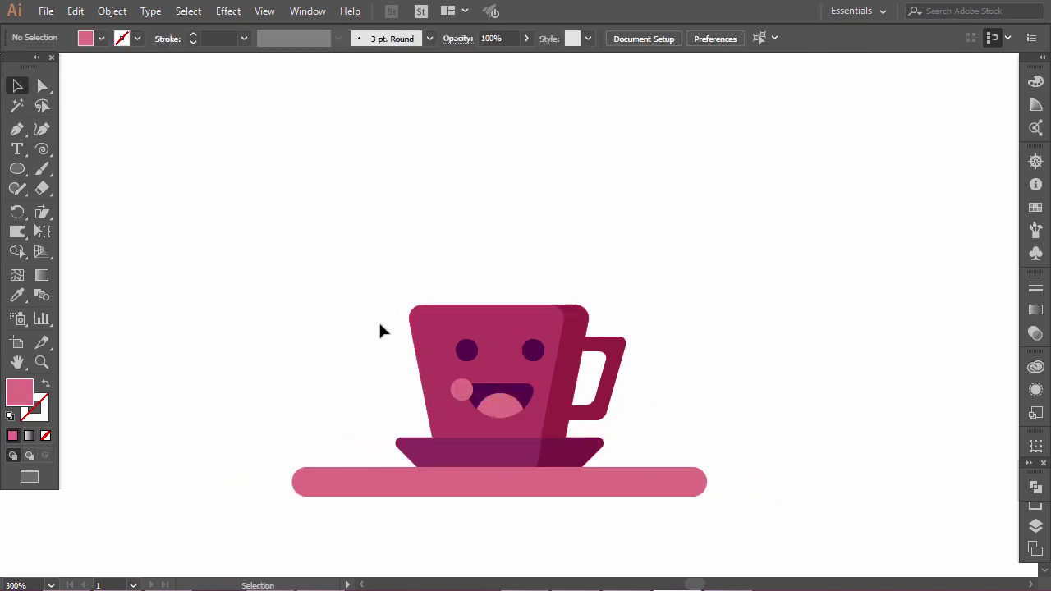
pyautogui.click(455, 395)
pyautogui.hotkey('ctrl', '-')
pyautogui.hotkey('ctrl', '-')
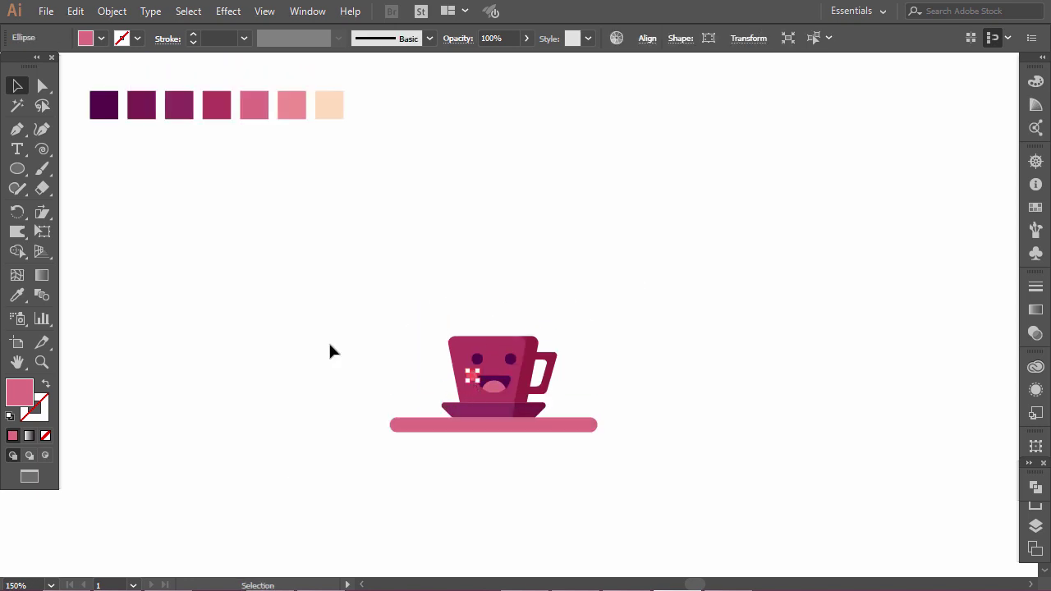
pyautogui.press('i')
pyautogui.click(292, 105)
pyautogui.hotkey('ctrl', 'shift', 'F10')
# Set the cheek's blend mode to Overlay and copy it right of the mouth.
pyautogui.click(872, 304)
pyautogui.click(872, 146)
pyautogui.press('v')
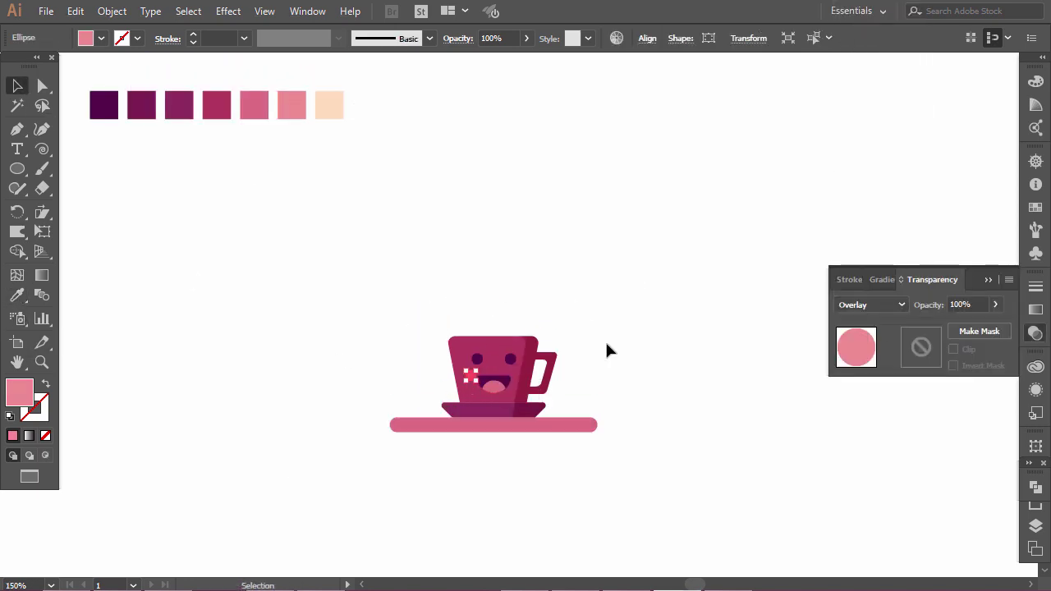
pyautogui.click(607, 350)
pyautogui.hotkey('ctrl', '+')
pyautogui.hotkey('ctrl', '+')
pyautogui.moveTo(539, 374); pyautogui.dragTo(546, 374)
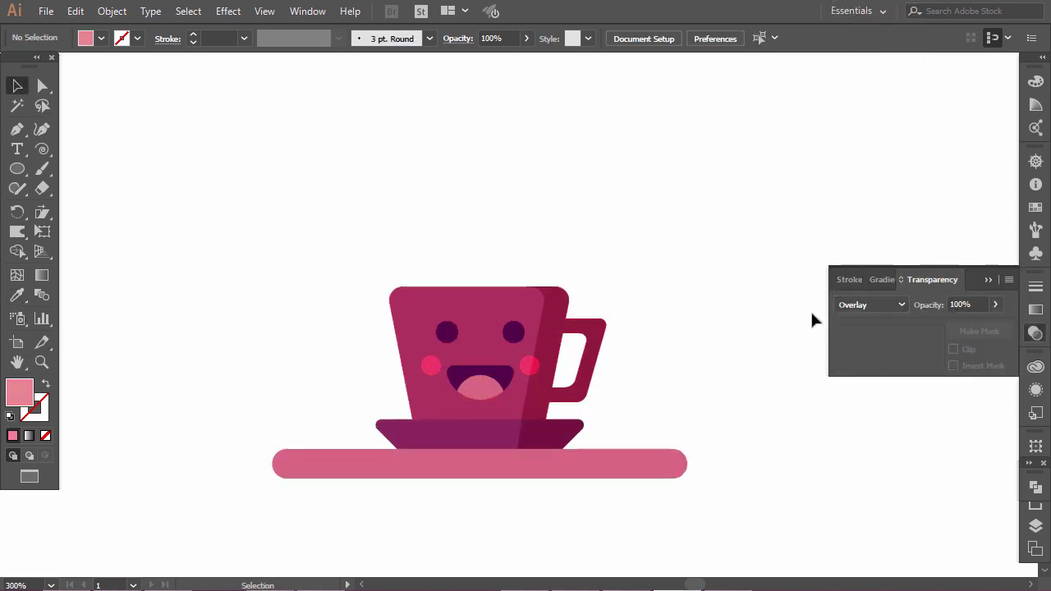
# Draw a large circle around the cup and fill it tan.
pyautogui.scroll(-1, 652, 330)
pyautogui.press('l')
pyautogui.moveTo(385, 332); pyautogui.dragTo(574, 525)
pyautogui.moveTo(493, 333); pyautogui.dragTo(501, 178)
pyautogui.press('v')
pyautogui.scroll(2, 468, 304)
pyautogui.hotkey('ctrl', '-')
pyautogui.hotkey('ctrl', '-')
pyautogui.press('i')
pyautogui.click(327, 99)
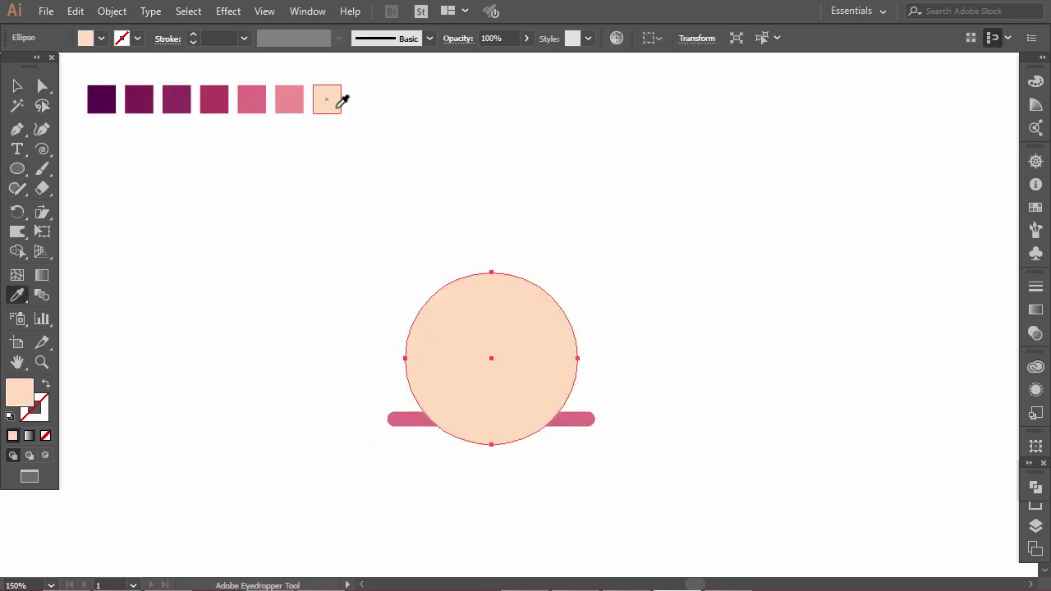
pyautogui.doubleClick(20, 391)
pyautogui.write('39')
pyautogui.click(443, 220)
# Send the tan circle behind the cup.
pyautogui.click(732, 216)
pyautogui.press('v')
pyautogui.rightClick(506, 329)
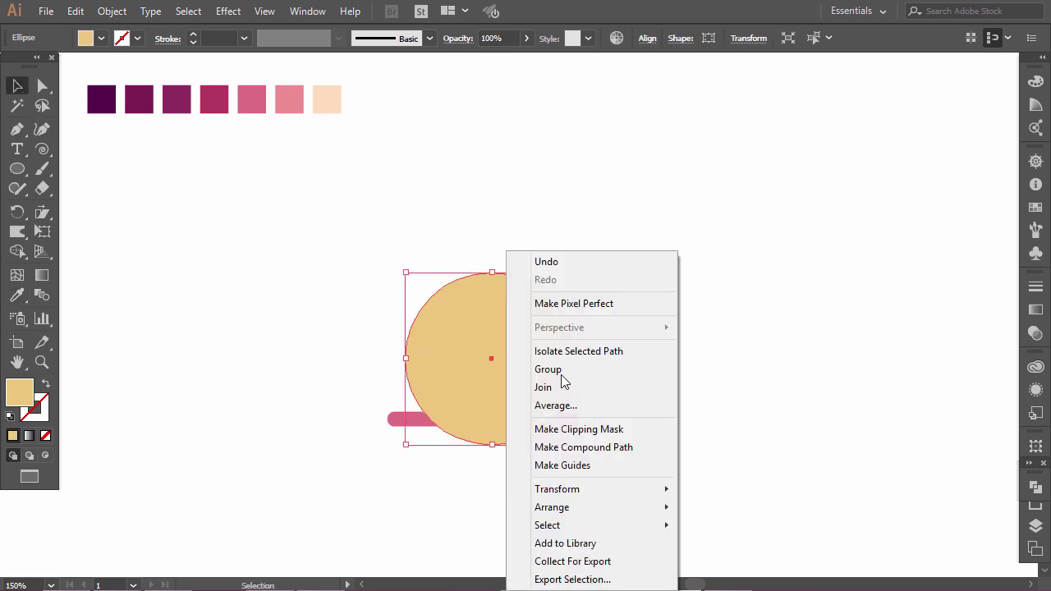
pyautogui.click(722, 561)
# Draw a small star filled with the cup's purple and place a copy near the saucer edge.
pyautogui.click(451, 471)
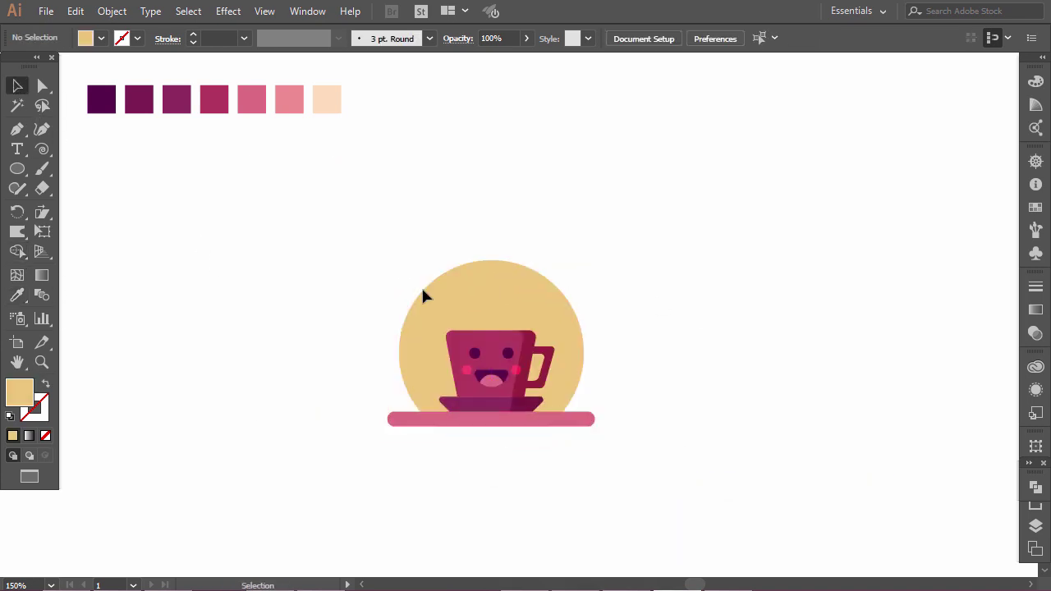
pyautogui.scroll(1, 559, 399)
pyautogui.keyDown('alt'); pyautogui.scroll(1, 558, 399); pyautogui.keyUp('alt')
pyautogui.keyDown('alt'); pyautogui.click(17, 169); pyautogui.keyUp('alt')
pyautogui.keyDown('alt'); pyautogui.click(18, 168); pyautogui.keyUp('alt')
pyautogui.moveTo(385, 386)
pyautogui.mouseDown()
pyautogui.moveTo(391, 400)
pyautogui.moveTo(457, 316)
pyautogui.mouseUp()
pyautogui.press('i')
pyautogui.click(417, 429)
pyautogui.press('v')
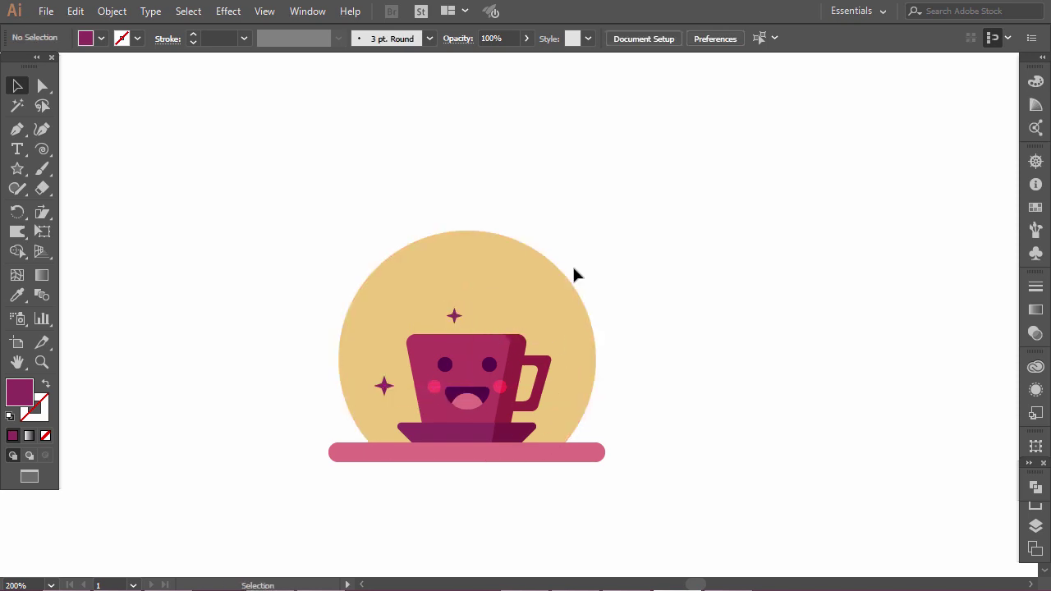
pyautogui.moveTo(520, 355); pyautogui.dragTo(558, 411)
# Add purple dots left of and above the cup, and lower the left star.
pyautogui.press('l')
pyautogui.press('v')
pyautogui.moveTo(246, 352)
pyautogui.mouseDown()
pyautogui.moveTo(255, 359)
pyautogui.moveTo(426, 309)
pyautogui.mouseUp()
pyautogui.moveTo(383, 384); pyautogui.dragTo(383, 402)
pyautogui.moveTo(380, 349)
pyautogui.mouseDown()
pyautogui.moveTo(434, 304)
pyautogui.moveTo(383, 341)
pyautogui.moveTo(505, 307)
pyautogui.mouseUp()
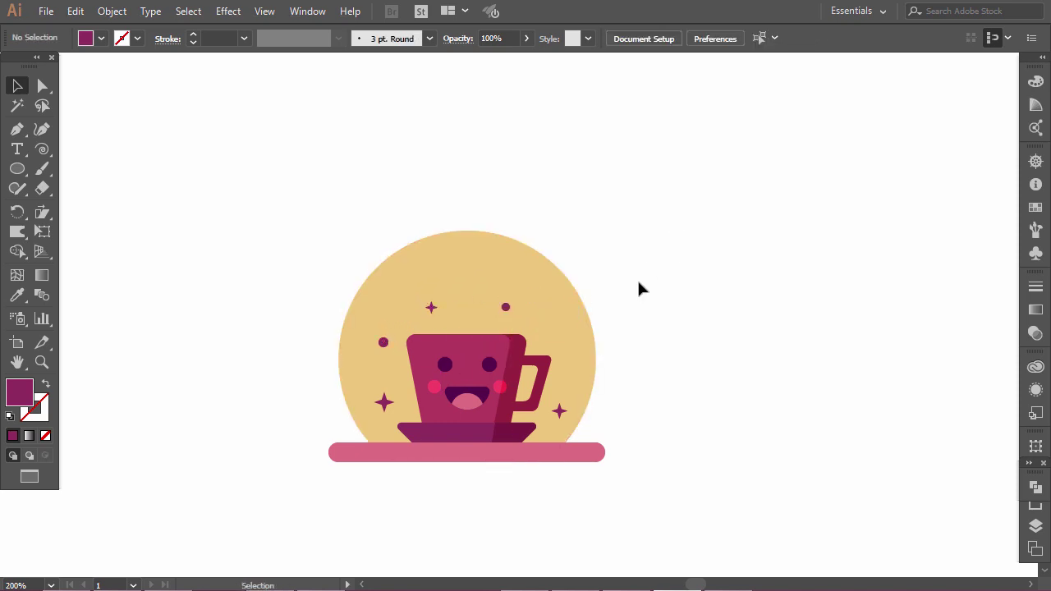
pyautogui.moveTo(431, 307); pyautogui.dragTo(596, 344)
pyautogui.click(624, 328)
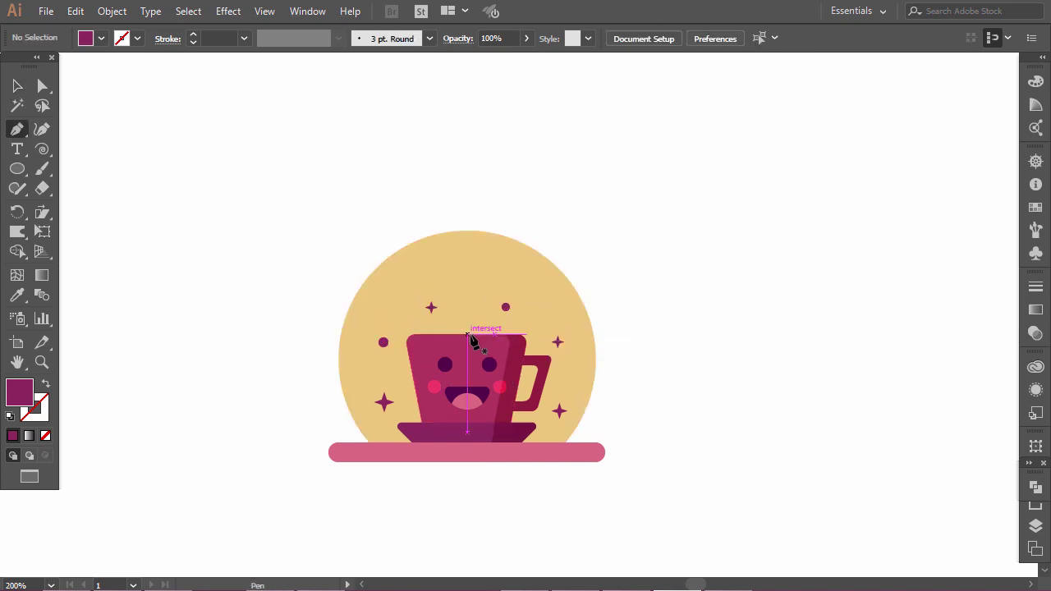
# Draw a stepped steam path rising above the cup with the Pen tool.
pyautogui.click(467, 334)
pyautogui.click(467, 287)
pyautogui.click(388, 287)
pyautogui.click(388, 195)
pyautogui.click(265, 195)
pyautogui.press('v')
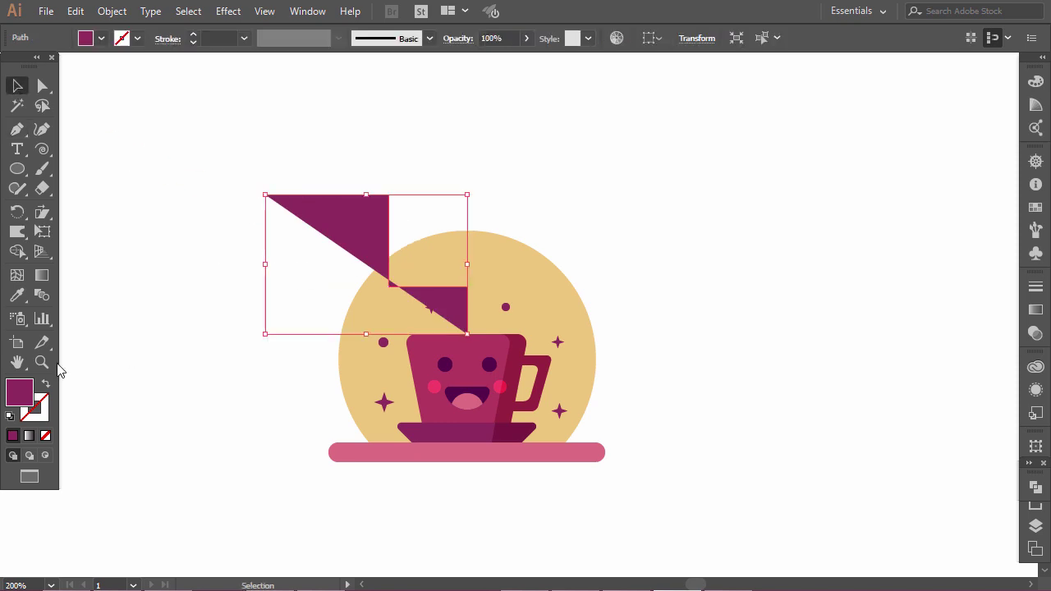
# Give the steam path a 25 pt peach stroke and expand it into a filled shape.
pyautogui.scroll(3, 60, 371)
pyautogui.click(17, 296)
pyautogui.click(248, 124)
pyautogui.hotkey('shift', 'x')
pyautogui.press('v')
pyautogui.click(192, 38)
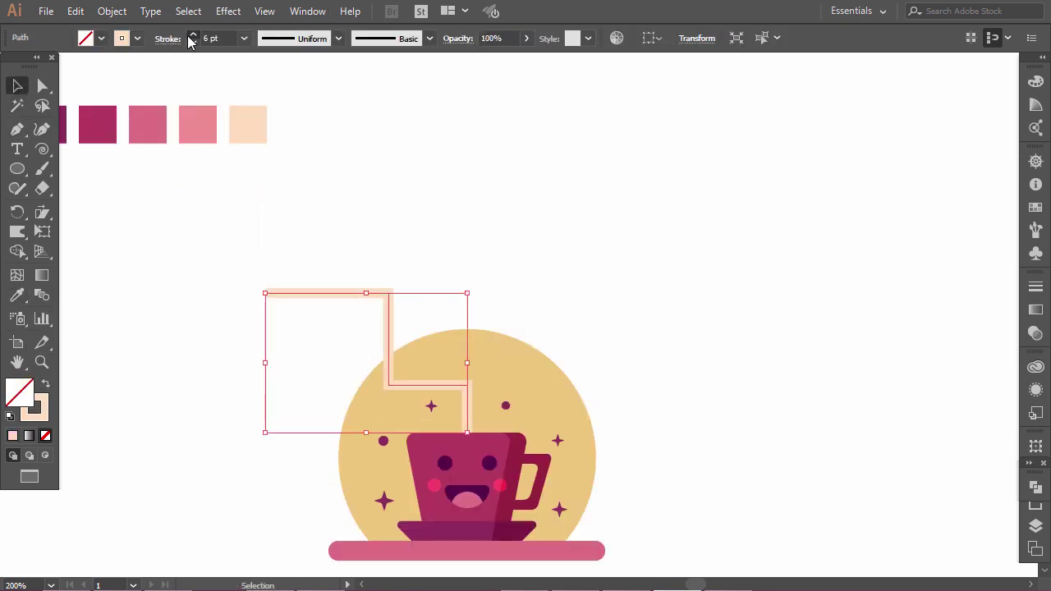
pyautogui.click(191, 37)
pyautogui.click(110, 12)
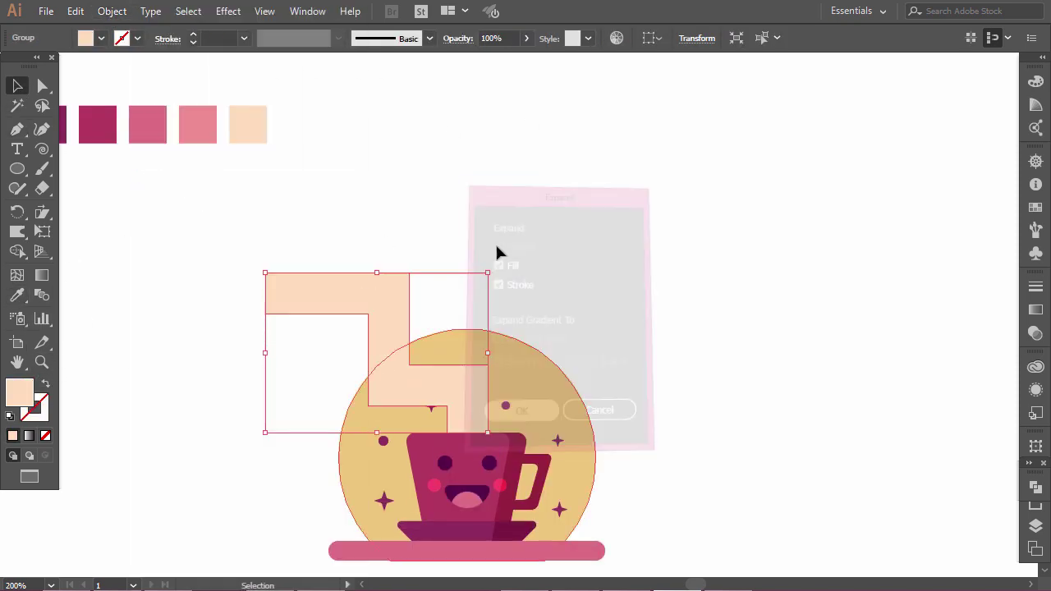
pyautogui.click(495, 242)
# Reshape the steam's steps by moving its vertical and horizontal segments.
pyautogui.scroll(-3, 495, 242)
pyautogui.press('a')
pyautogui.moveTo(448, 370); pyautogui.dragTo(439, 370)
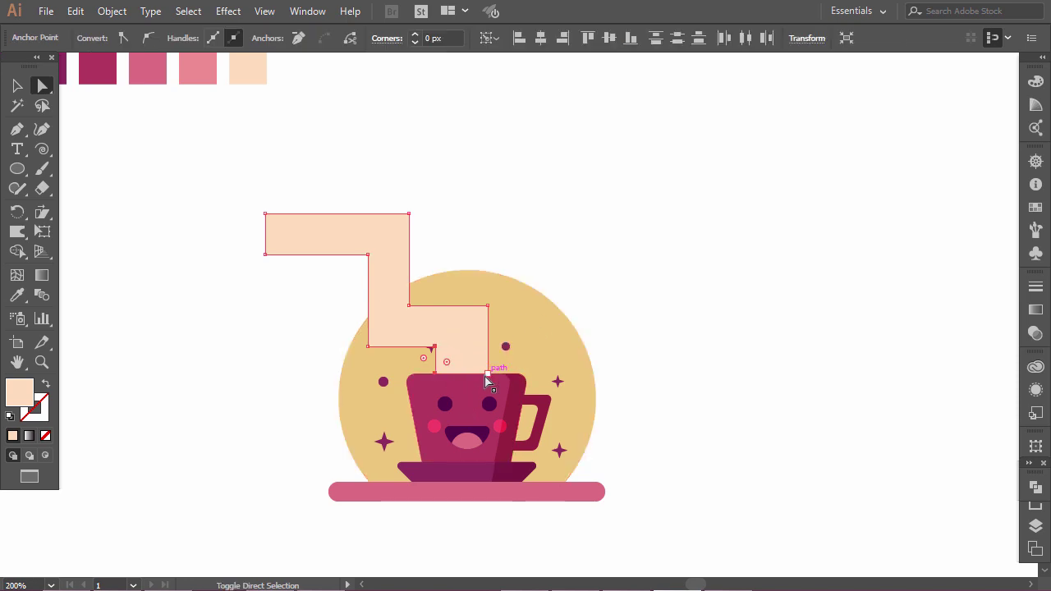
pyautogui.click(490, 324)
pyautogui.press('Right')
pyautogui.press('Right')
pyautogui.press('Right')
pyautogui.click(621, 287)
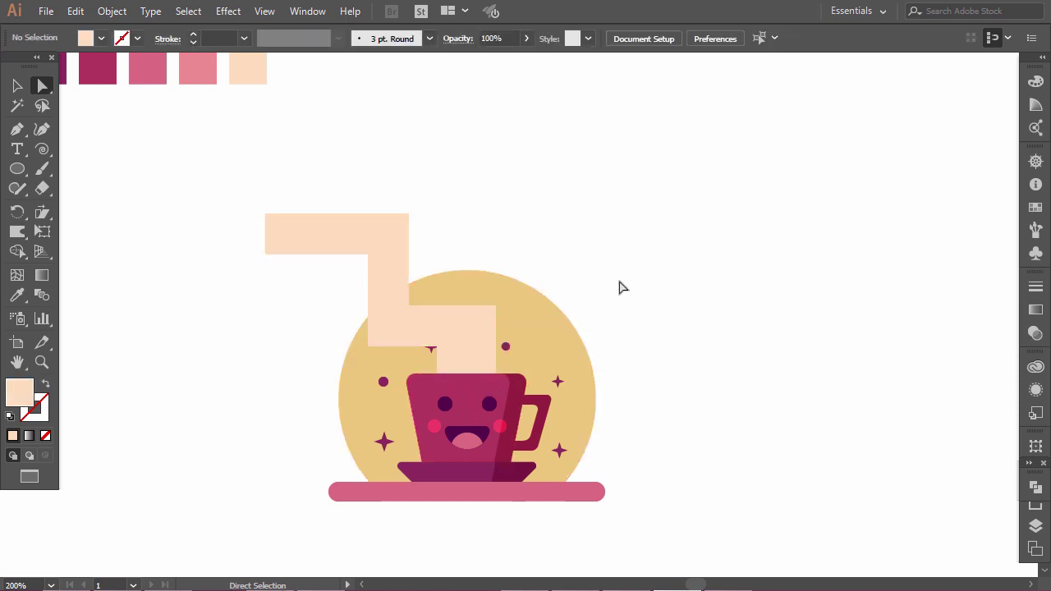
pyautogui.click(368, 279)
pyautogui.click(429, 270)
pyautogui.click(361, 277)
pyautogui.hotkey('shift', 'Left')
pyautogui.press('Left')
pyautogui.press('Left')
pyautogui.click(274, 256)
pyautogui.press('Down')
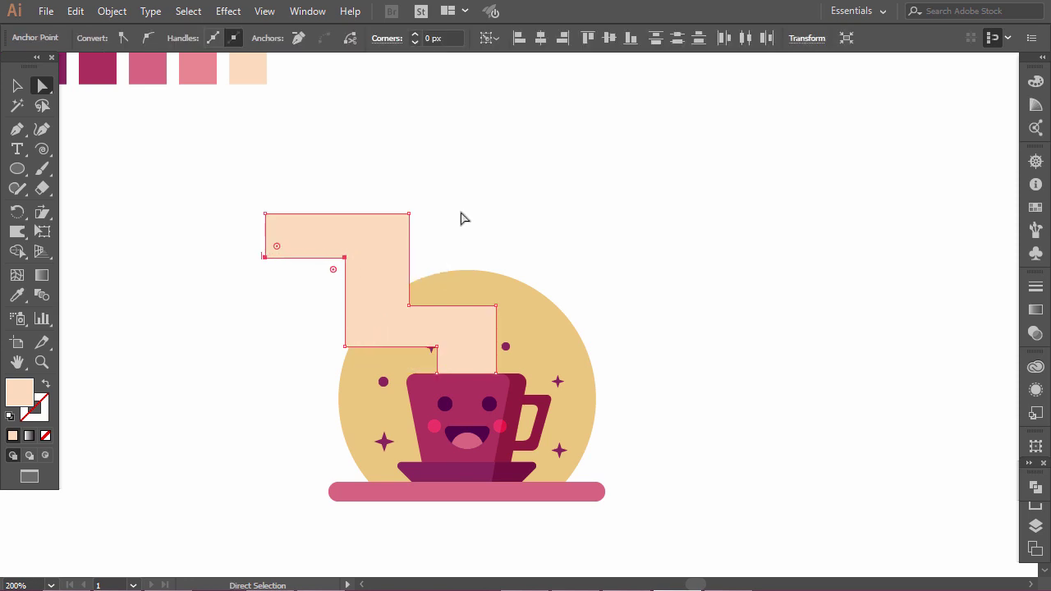
# Round the steam's middle and top step corners, about 13.25 px.
pyautogui.moveTo(464, 218)
pyautogui.mouseDown()
pyautogui.moveTo(430, 351)
pyautogui.moveTo(443, 340)
pyautogui.mouseUp()
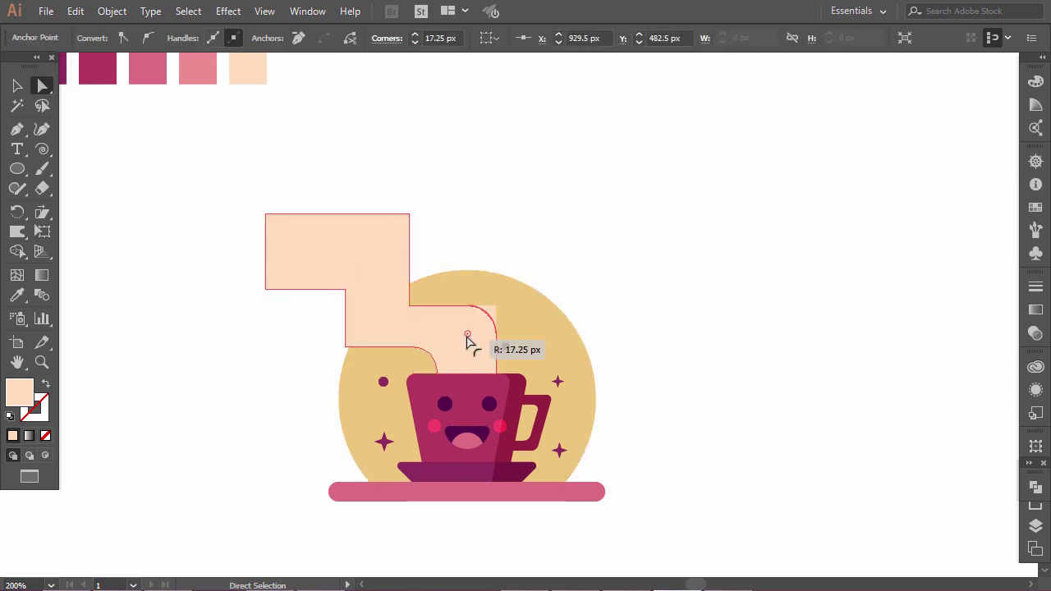
pyautogui.click(409, 304)
pyautogui.moveTo(417, 297); pyautogui.dragTo(429, 293)
pyautogui.moveTo(332, 279)
pyautogui.mouseDown()
pyautogui.moveTo(347, 345)
pyautogui.moveTo(394, 321)
pyautogui.mouseUp()
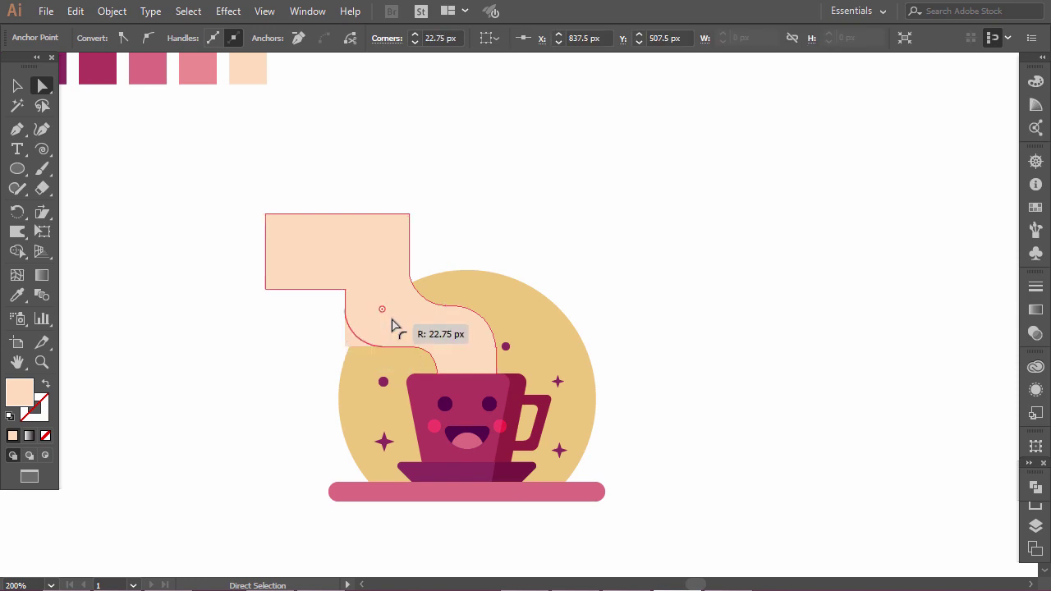
pyautogui.keyDown('shift'); pyautogui.click(265, 219); pyautogui.keyUp('shift')
pyautogui.moveTo(277, 229); pyautogui.dragTo(319, 272)
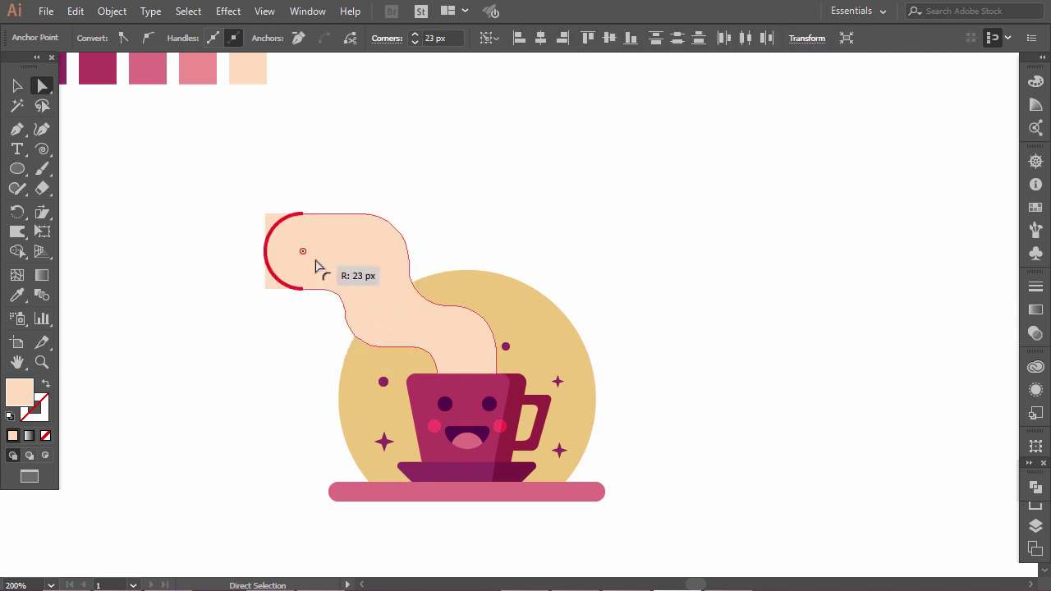
pyautogui.hotkey('ctrl', 'shift', 'a')
pyautogui.scroll(-1, 488, 485)
# Fill the background circle with the steam's peach, then deepen it to orange.
pyautogui.press('v')
pyautogui.click(435, 298)
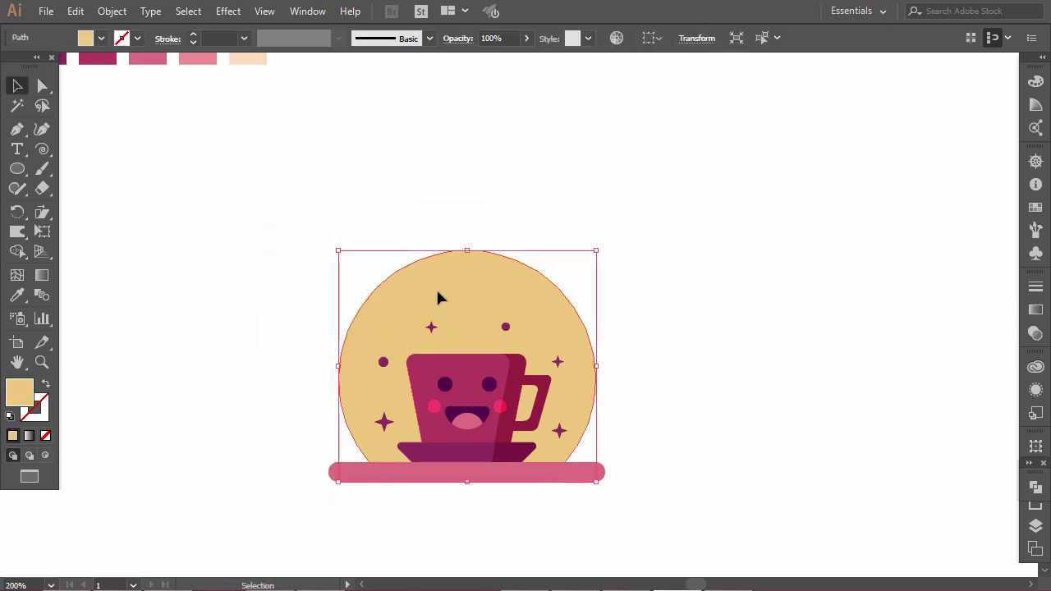
pyautogui.press('i')
pyautogui.click(304, 230)
pyautogui.doubleClick(19, 392)
pyautogui.click(451, 211)
pyautogui.click(731, 216)
pyautogui.press('v')
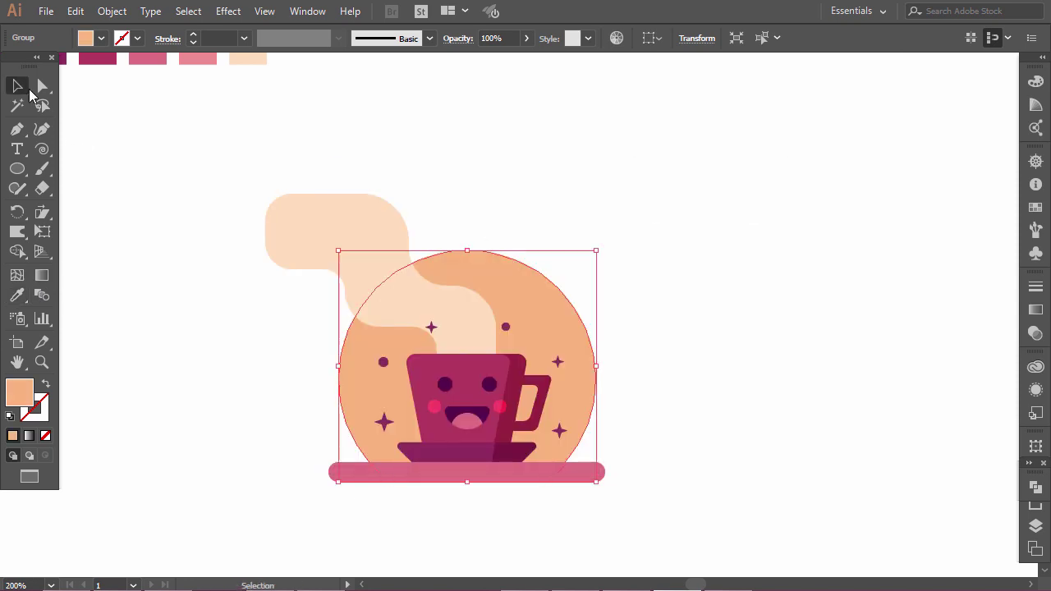
pyautogui.hotkey('ctrl', 'shift', 'a')
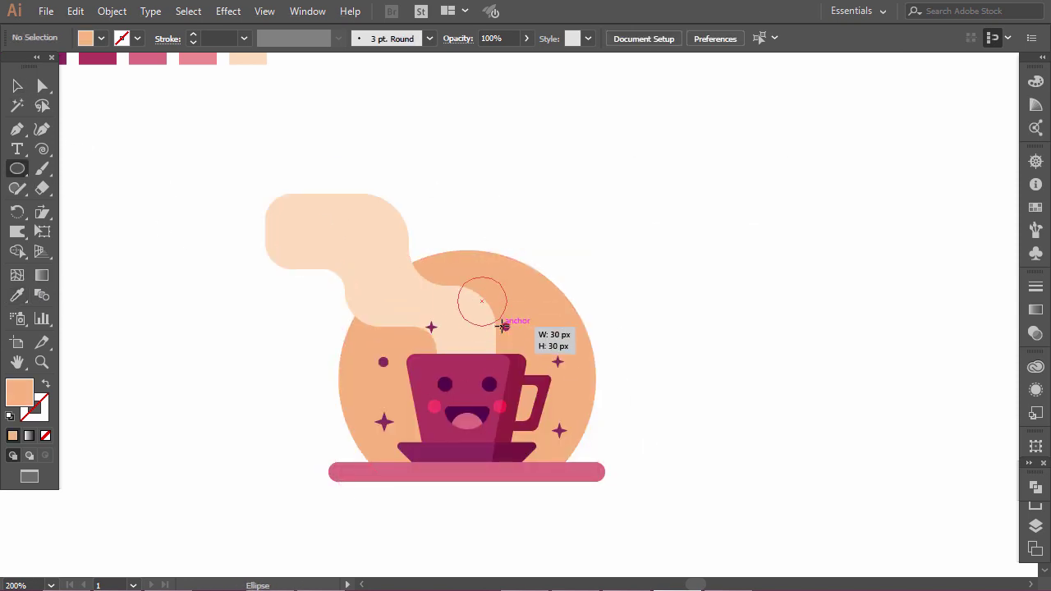
# Draw a small sun circle at the top of the steam, blended with Multiply.
pyautogui.moveTo(503, 326); pyautogui.dragTo(518, 336)
pyautogui.press('v')
pyautogui.hotkey('ctrl', 'shift', 'a')
pyautogui.click(504, 293)
pyautogui.click(1035, 332)
pyautogui.click(870, 304)
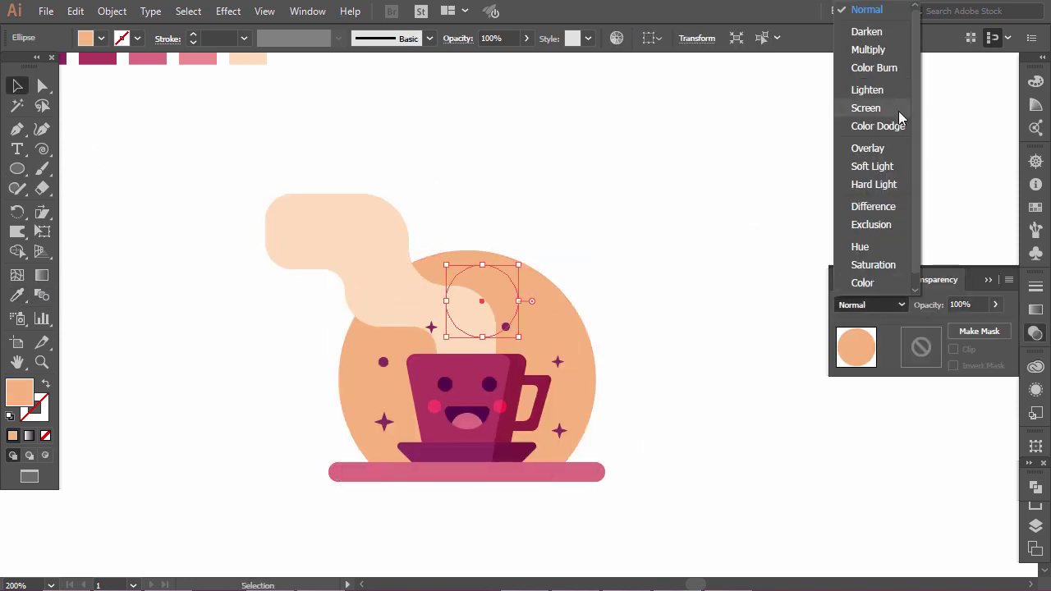
pyautogui.click(868, 49)
pyautogui.hotkey('ctrl', 'shift', 'a')
# Build a cloud by merging overlapping circles and move it onto the sun.
pyautogui.click(16, 168)
pyautogui.moveTo(604, 206)
pyautogui.mouseDown()
pyautogui.moveTo(669, 211)
pyautogui.moveTo(576, 206)
pyautogui.mouseUp()
pyautogui.press('v')
pyautogui.moveTo(498, 148); pyautogui.dragTo(666, 215)
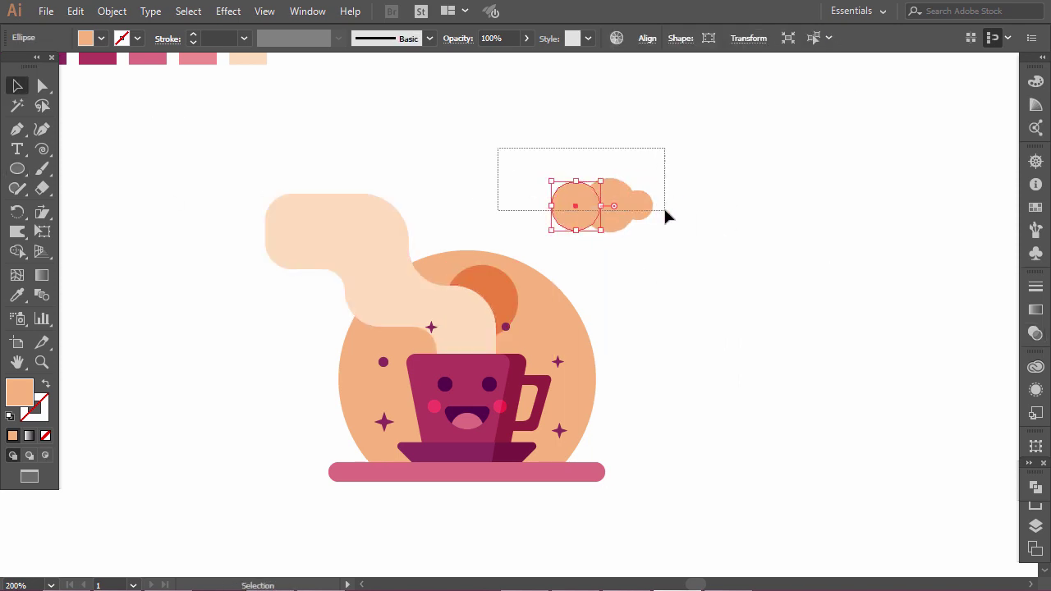
pyautogui.moveTo(509, 204); pyautogui.dragTo(689, 373)
pyautogui.press('v')
pyautogui.hotkey('ctrl', 'shift', 'F9')
pyautogui.moveTo(631, 199); pyautogui.dragTo(597, 281)
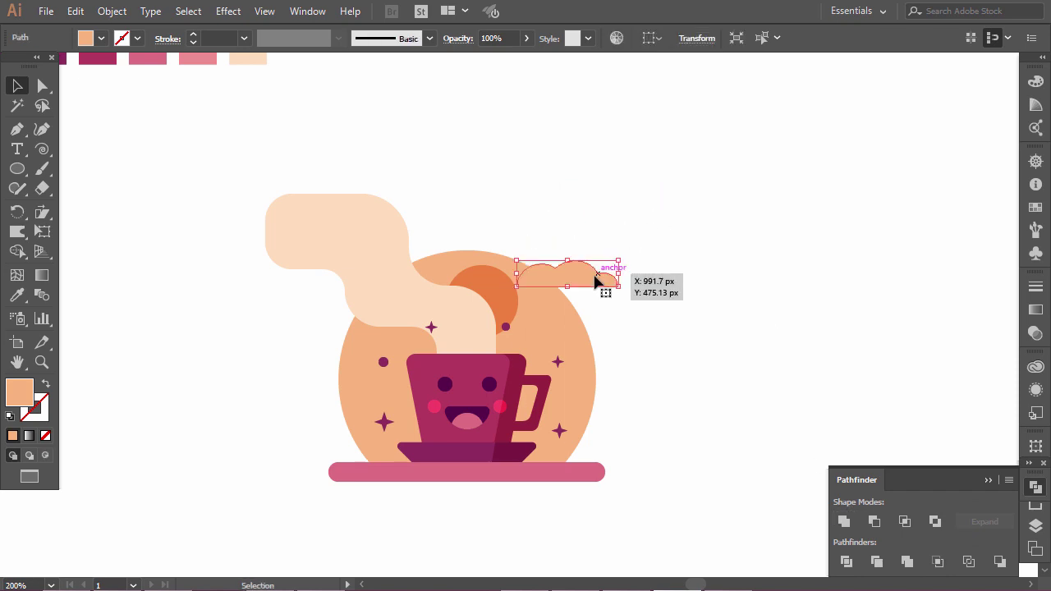
# Make the cloud white and place copies at the circle's left edge and beside the sun.
pyautogui.press('i')
pyautogui.click(136, 156)
pyautogui.press('v')
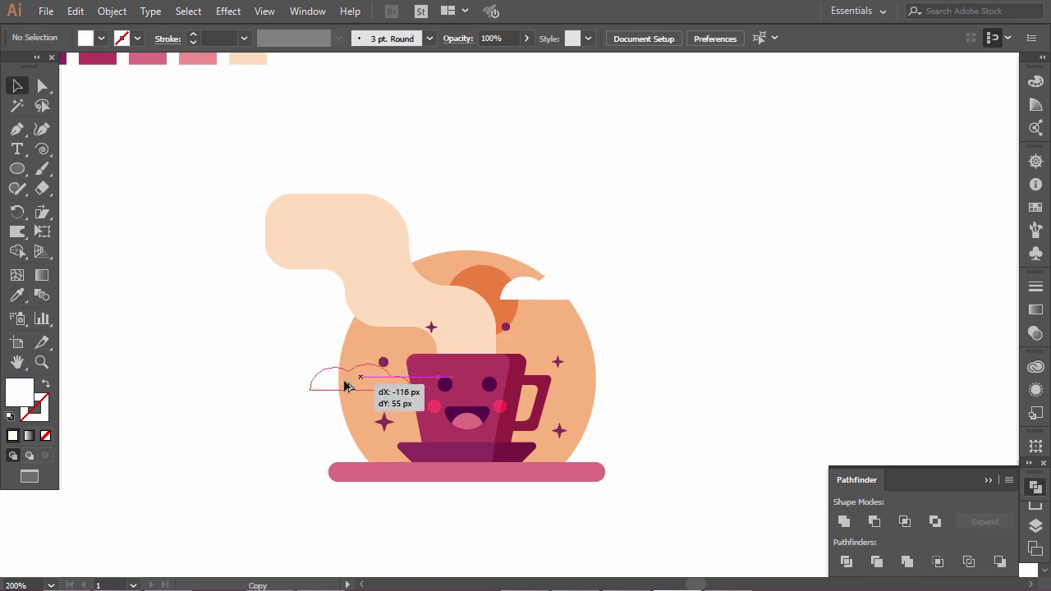
pyautogui.moveTo(340, 382); pyautogui.dragTo(351, 387)
pyautogui.moveTo(559, 276)
pyautogui.mouseDown()
pyautogui.moveTo(406, 287)
pyautogui.moveTo(462, 282)
pyautogui.moveTo(439, 269)
pyautogui.mouseUp()
pyautogui.moveTo(544, 296); pyautogui.dragTo(545, 308)
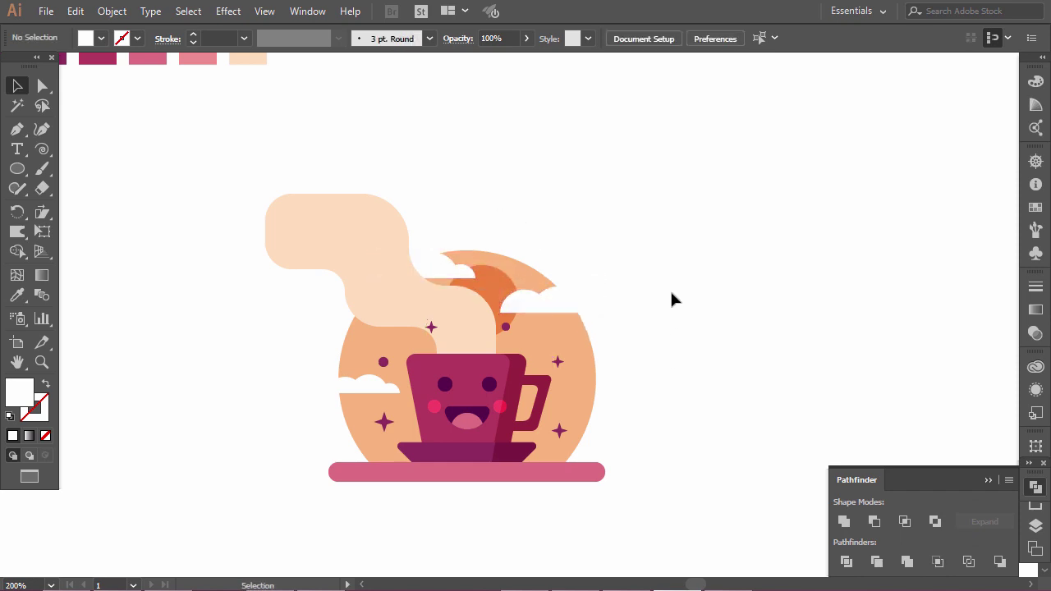
# Type the GOOD MORNING title and move it over the steam, scaling it down.
pyautogui.press('t')
pyautogui.click(580, 194)
pyautogui.write('أل')
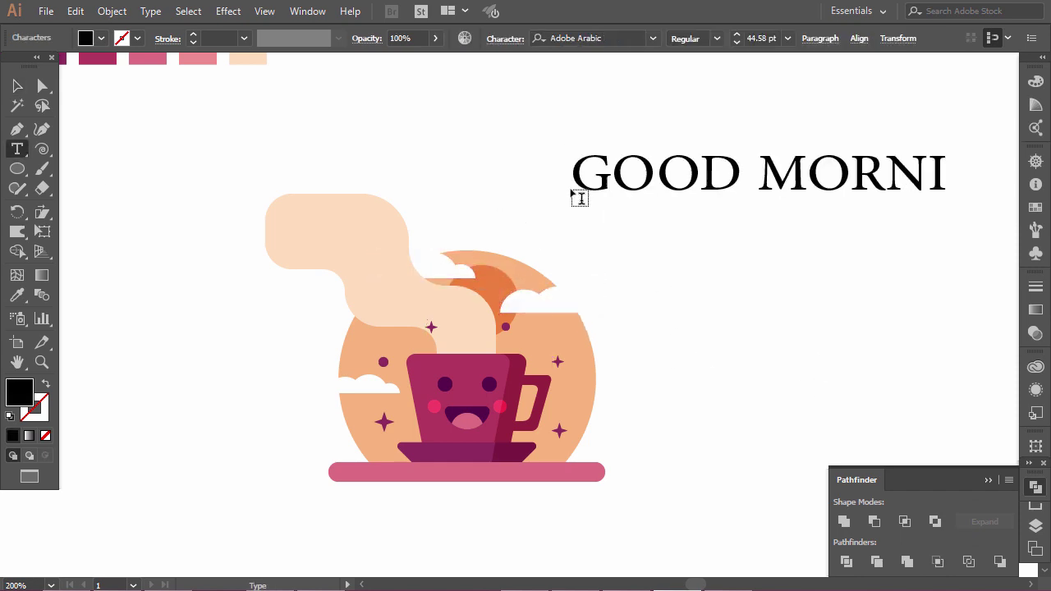
pyautogui.write('v')
pyautogui.moveTo(985, 172)
pyautogui.mouseDown()
pyautogui.moveTo(788, 134)
pyautogui.moveTo(588, 290)
pyautogui.mouseUp()
pyautogui.scroll(2, 588, 290)
pyautogui.moveTo(386, 139); pyautogui.dragTo(394, 143)
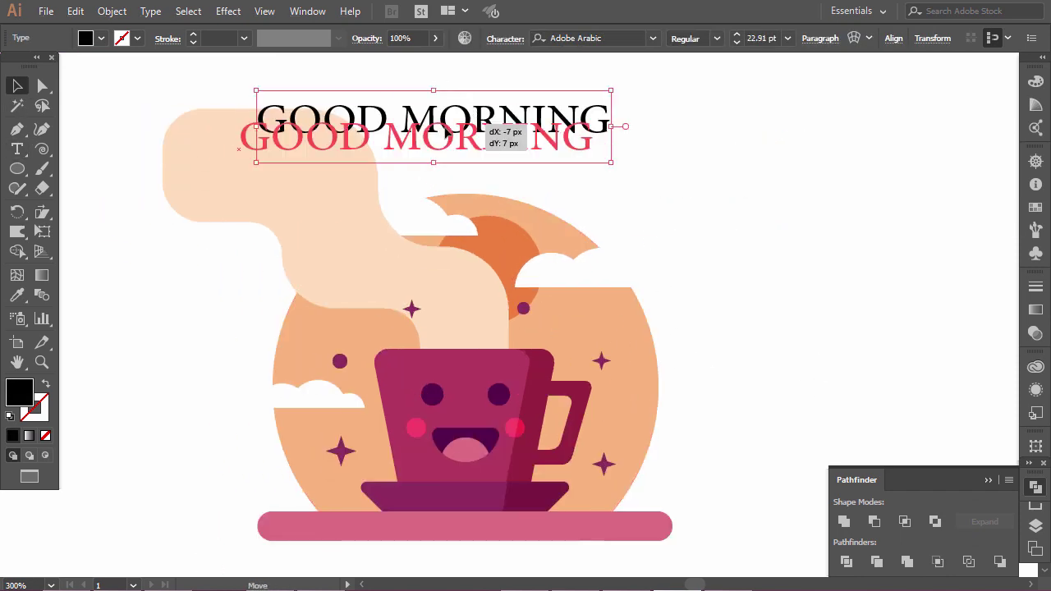
# Break the title onto two lines and set it in Gill Sans Ultra Bold.
pyautogui.click(653, 38)
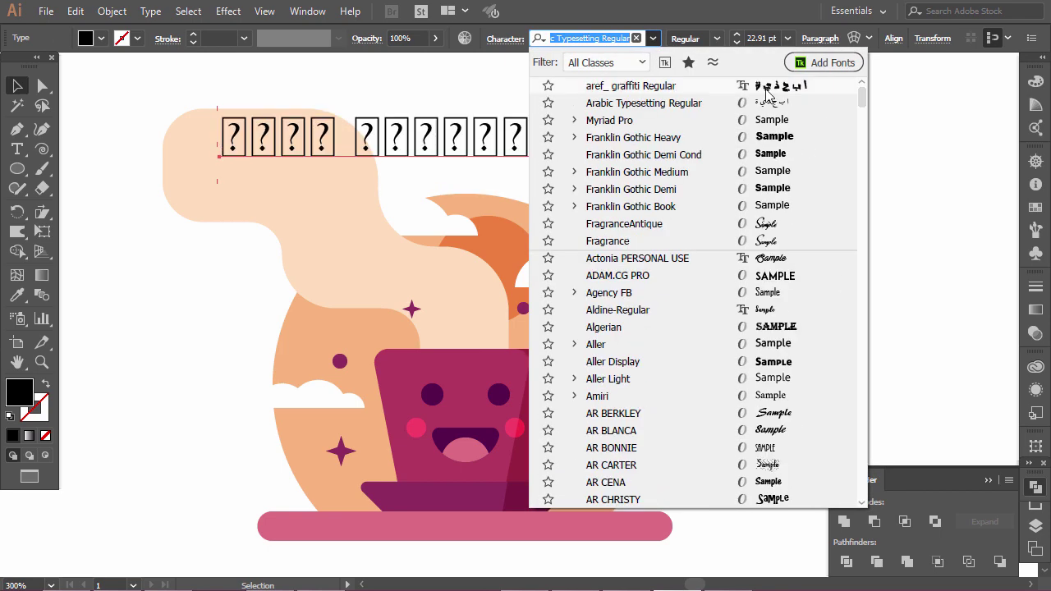
pyautogui.click(633, 147)
pyautogui.press('Down')
pyautogui.press('Down')
pyautogui.press('Down')
pyautogui.press('Down')
pyautogui.press('Down')
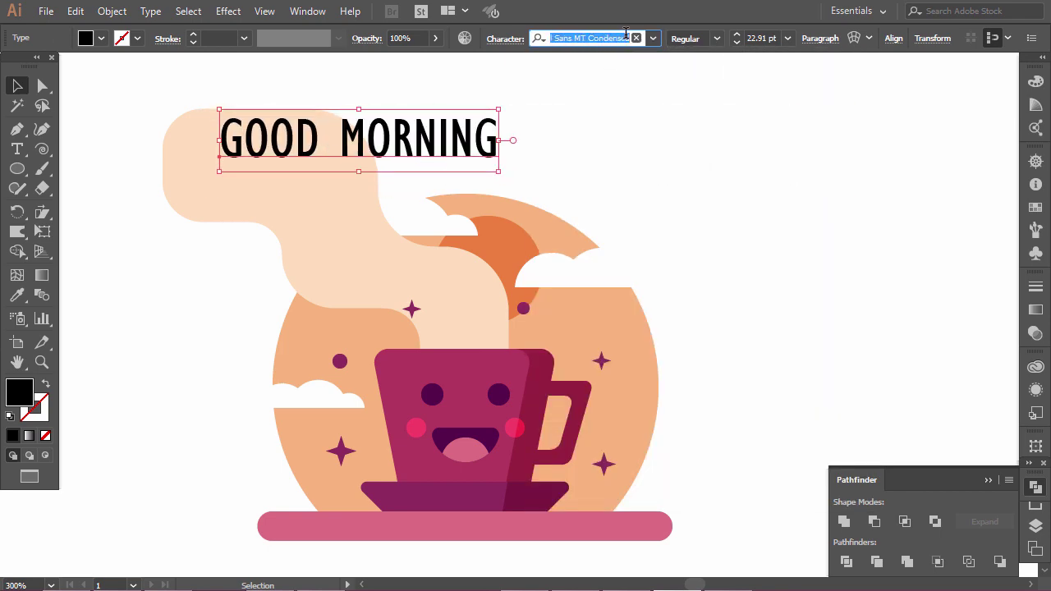
pyautogui.moveTo(360, 108); pyautogui.dragTo(362, 115)
pyautogui.press('Return')
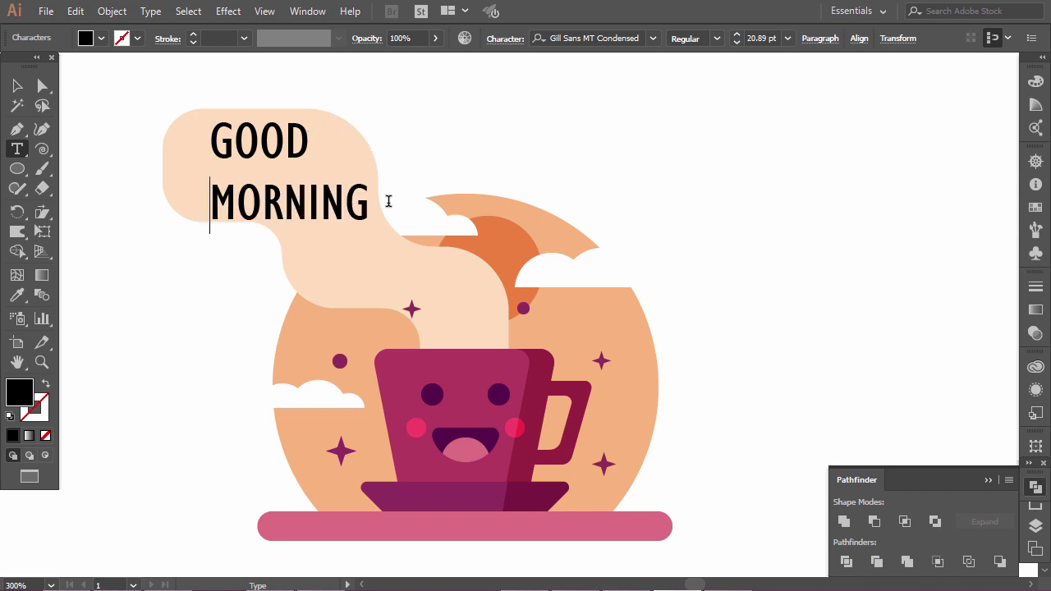
pyautogui.hotkey('ctrl', 'a')
pyautogui.press('Down')
pyautogui.press('Down')
# Fit the title into the top of the steam and colour it the saucer's pink.
pyautogui.click(13, 85)
pyautogui.moveTo(559, 239)
pyautogui.mouseDown()
pyautogui.moveTo(297, 235)
pyautogui.moveTo(325, 169)
pyautogui.mouseUp()
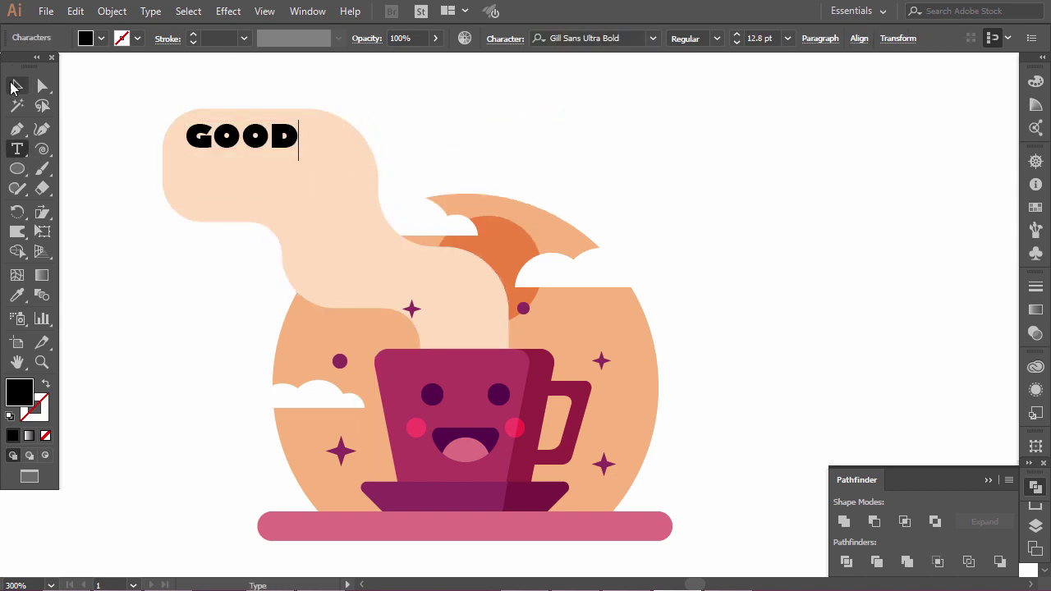
pyautogui.moveTo(229, 135); pyautogui.dragTo(236, 135)
pyautogui.moveTo(377, 121); pyautogui.dragTo(363, 124)
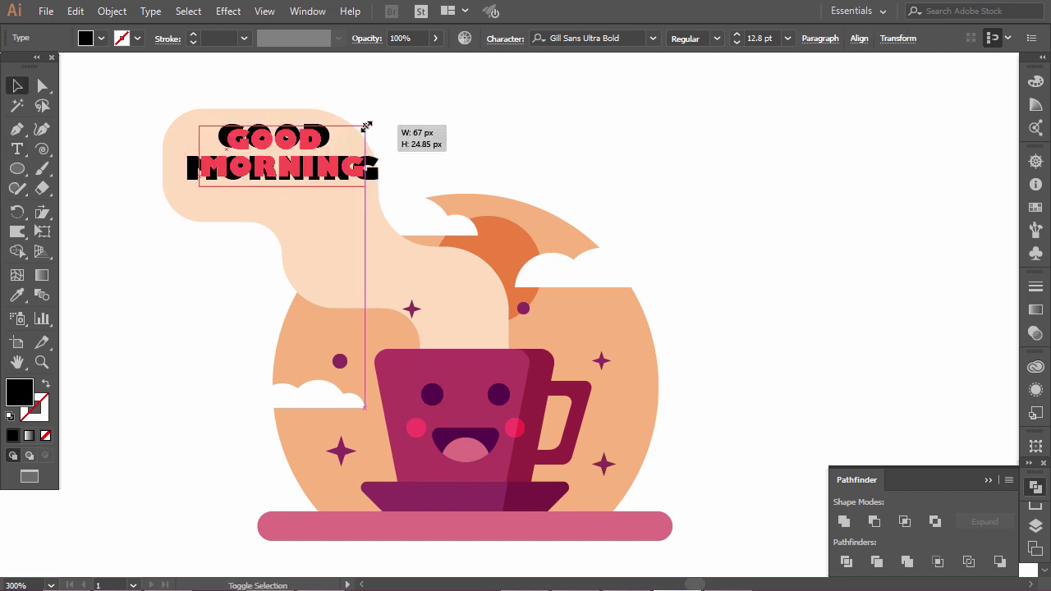
pyautogui.click(16, 295)
pyautogui.click(460, 530)
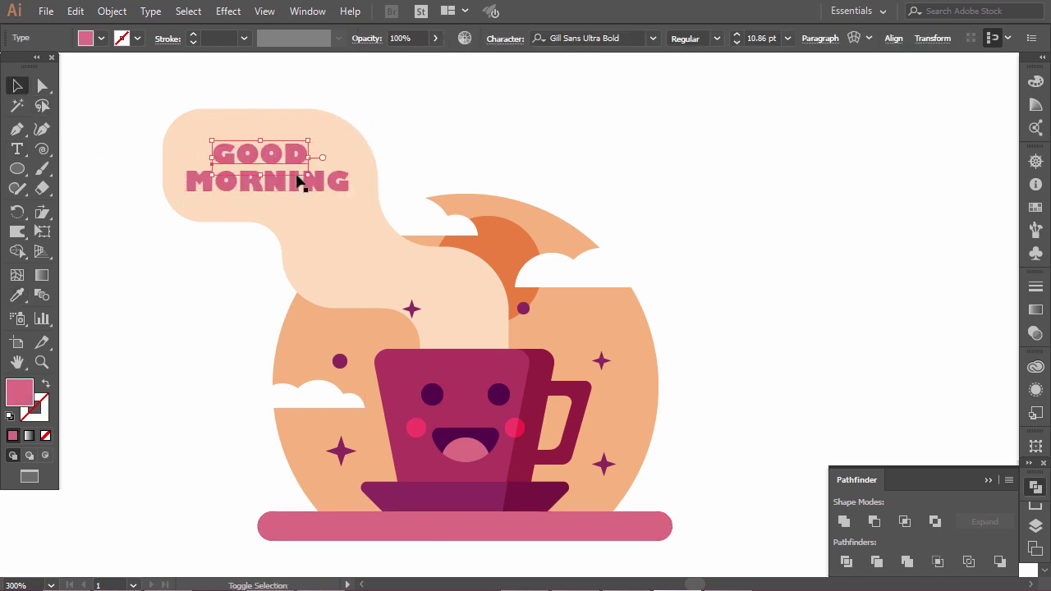
pyautogui.moveTo(350, 172); pyautogui.dragTo(356, 168)
pyautogui.click(720, 159)
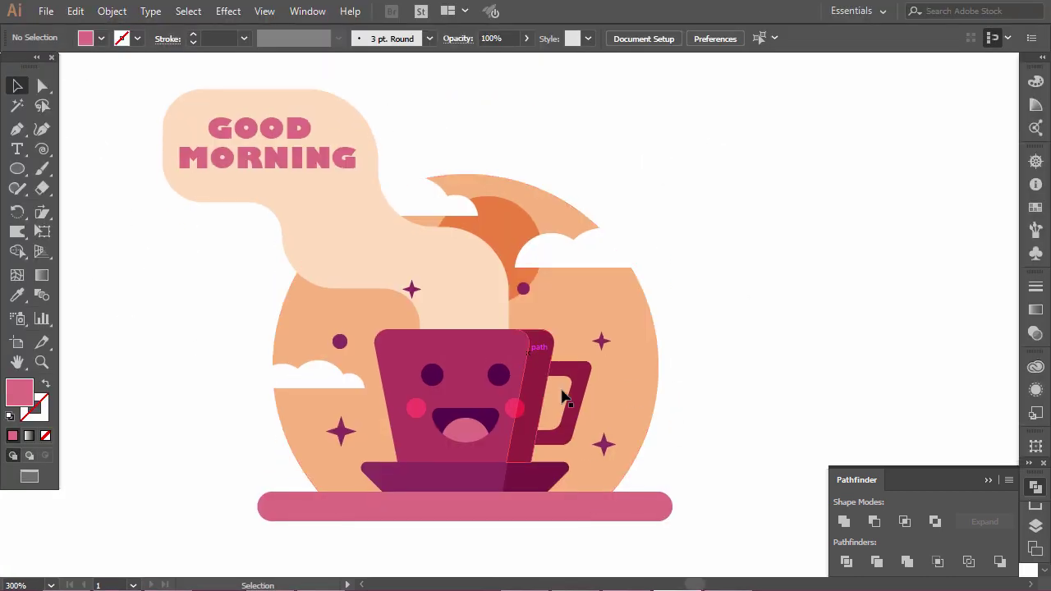
# Rearrange the stars, purple dot and small white dot around the cup's right side and steam.
pyautogui.moveTo(600, 340); pyautogui.dragTo(586, 332)
pyautogui.moveTo(603, 444); pyautogui.dragTo(611, 398)
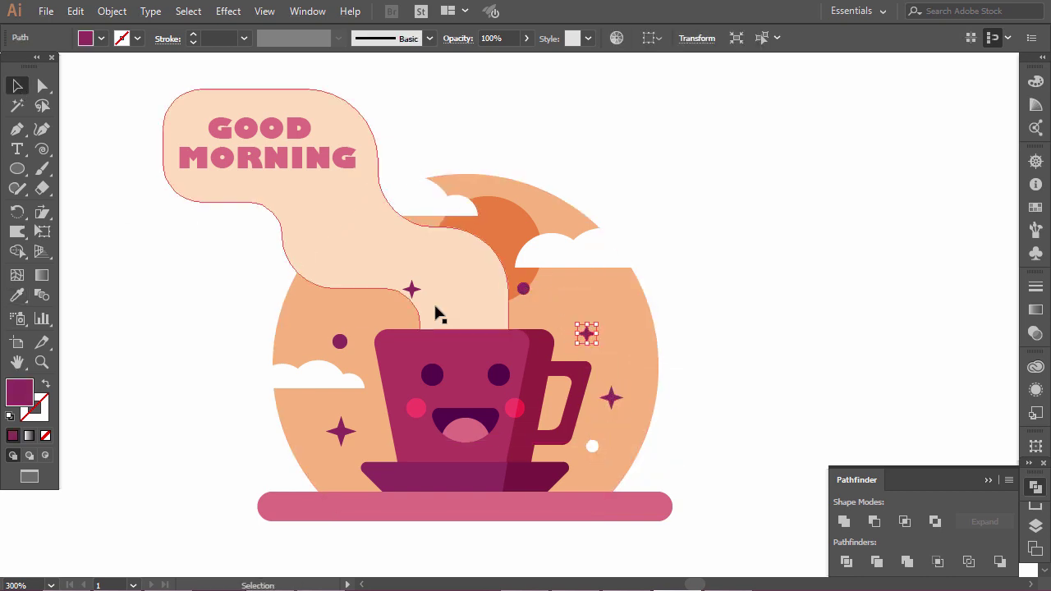
pyautogui.moveTo(586, 333); pyautogui.dragTo(682, 298)
pyautogui.moveTo(523, 288); pyautogui.dragTo(693, 234)
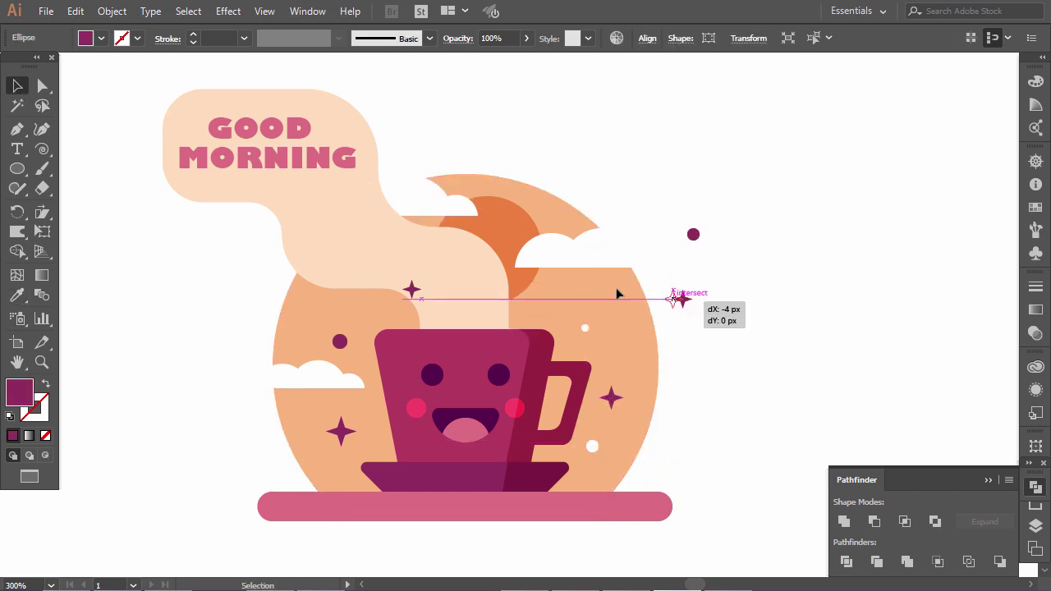
pyautogui.moveTo(673, 298); pyautogui.dragTo(507, 298)
pyautogui.moveTo(692, 233)
pyautogui.mouseDown()
pyautogui.moveTo(442, 291)
pyautogui.moveTo(271, 309)
pyautogui.mouseUp()
pyautogui.moveTo(583, 329); pyautogui.dragTo(572, 327)
pyautogui.moveTo(611, 398); pyautogui.dragTo(608, 399)
# Place stars and the purple dot around the cup's left rim and cloud, plus a dot in the steam.
pyautogui.moveTo(295, 317); pyautogui.dragTo(377, 336)
pyautogui.moveTo(231, 314)
pyautogui.mouseDown()
pyautogui.moveTo(351, 370)
pyautogui.moveTo(376, 322)
pyautogui.mouseUp()
pyautogui.rightClick(545, 279)
pyautogui.moveTo(343, 372); pyautogui.dragTo(356, 365)
pyautogui.moveTo(351, 447); pyautogui.dragTo(361, 440)
pyautogui.moveTo(350, 362); pyautogui.dragTo(348, 362)
pyautogui.moveTo(364, 318); pyautogui.dragTo(374, 314)
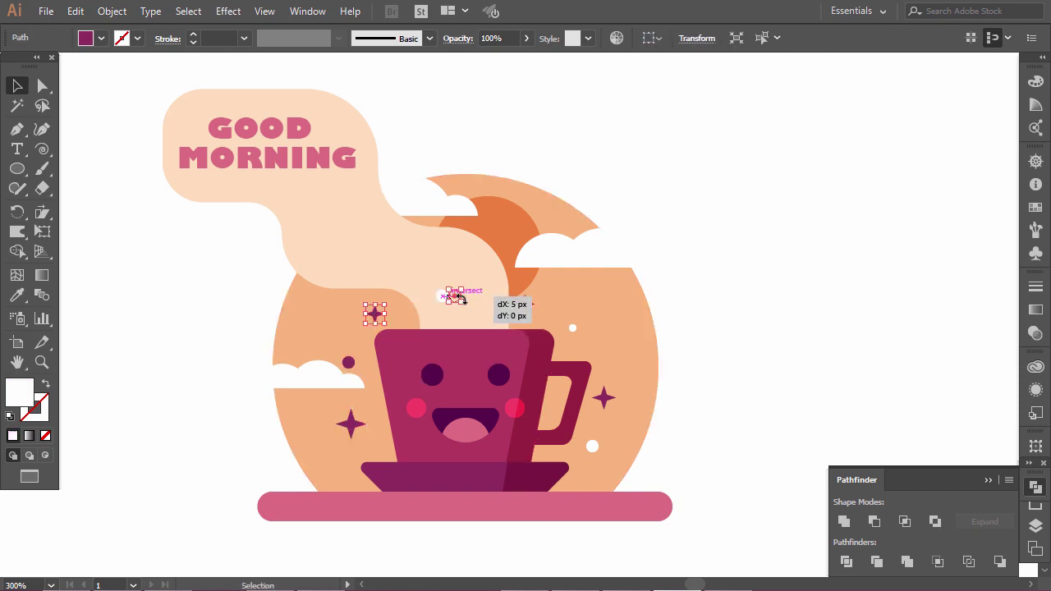
pyautogui.moveTo(524, 303); pyautogui.dragTo(534, 313)
pyautogui.moveTo(343, 400); pyautogui.dragTo(343, 402)
# Recolour the purple dot left of the cup white, matching the clouds.
pyautogui.click(348, 361)
pyautogui.press('i')
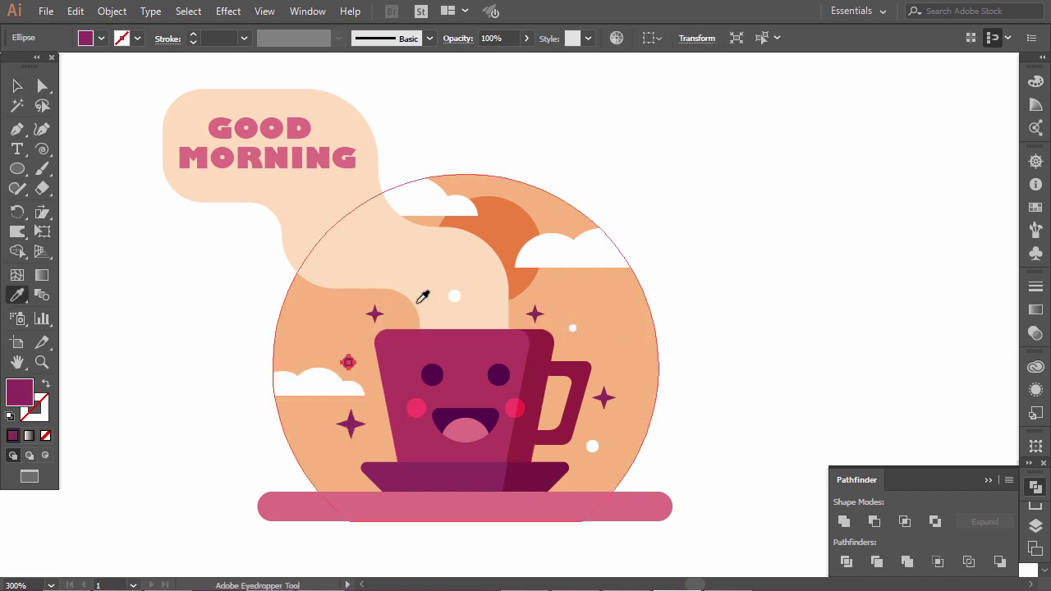
pyautogui.click(454, 295)
pyautogui.press('v')
pyautogui.click(663, 345)
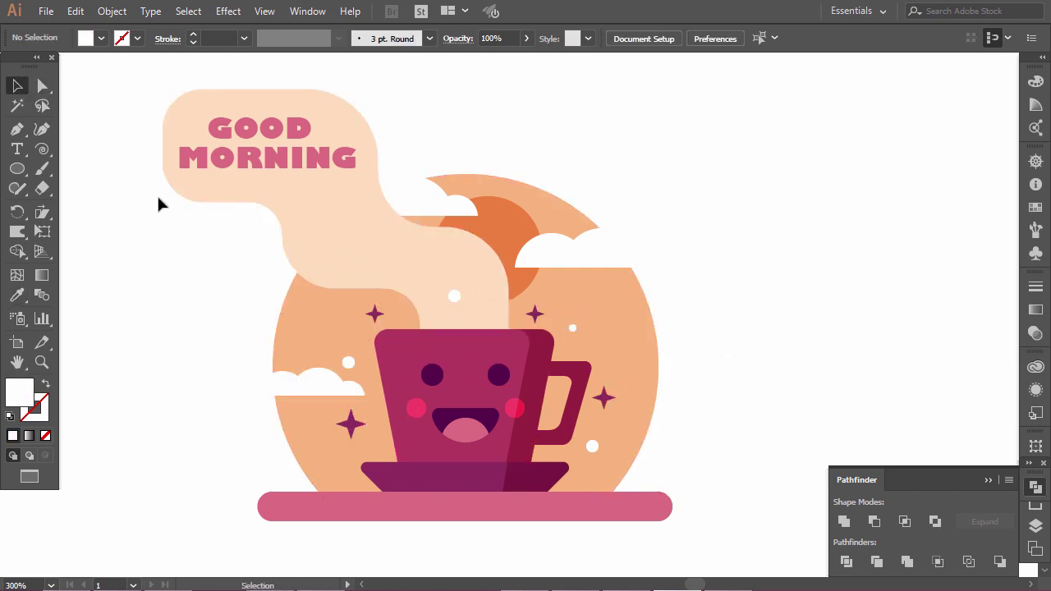
# Switch the GOOD MORNING title to Hobo Std Medium, enlarge it slightly, and zoom out to 200%.
pyautogui.click(263, 179)
pyautogui.press('Down')
pyautogui.press('Down')
pyautogui.press('Down')
pyautogui.press('Down')
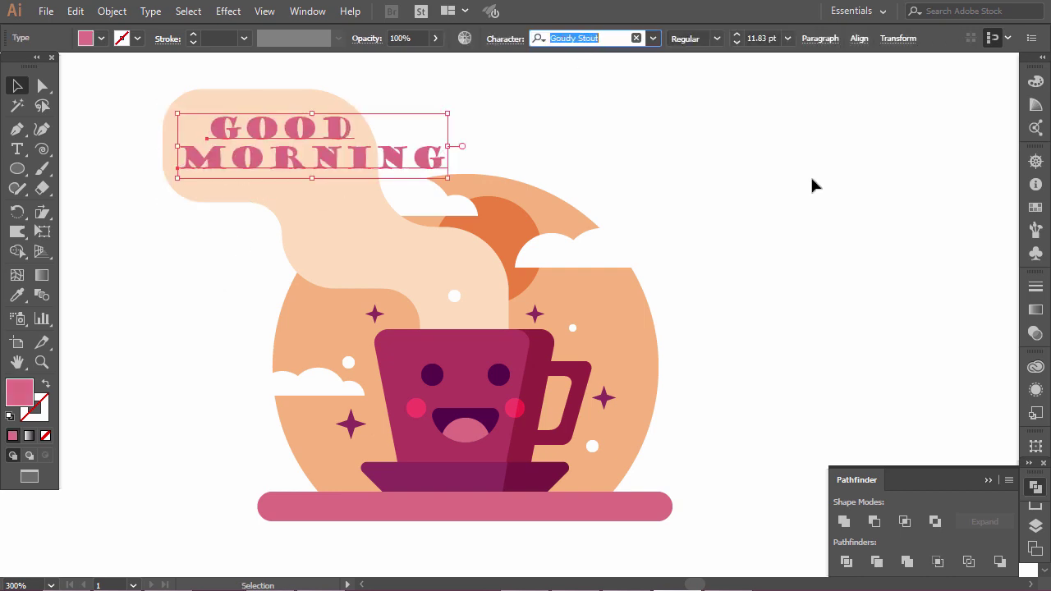
pyautogui.press('Down')
pyautogui.press('Down')
pyautogui.press('Down')
pyautogui.moveTo(323, 176); pyautogui.dragTo(345, 200)
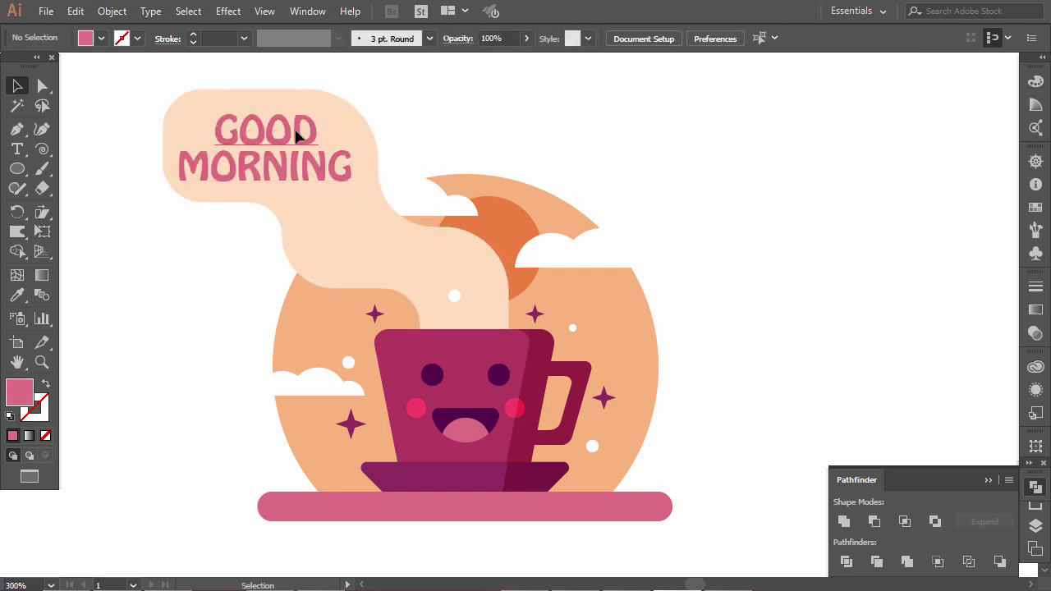
pyautogui.click(294, 127)
pyautogui.click(617, 125)
pyautogui.hotkey('ctrl', '-')
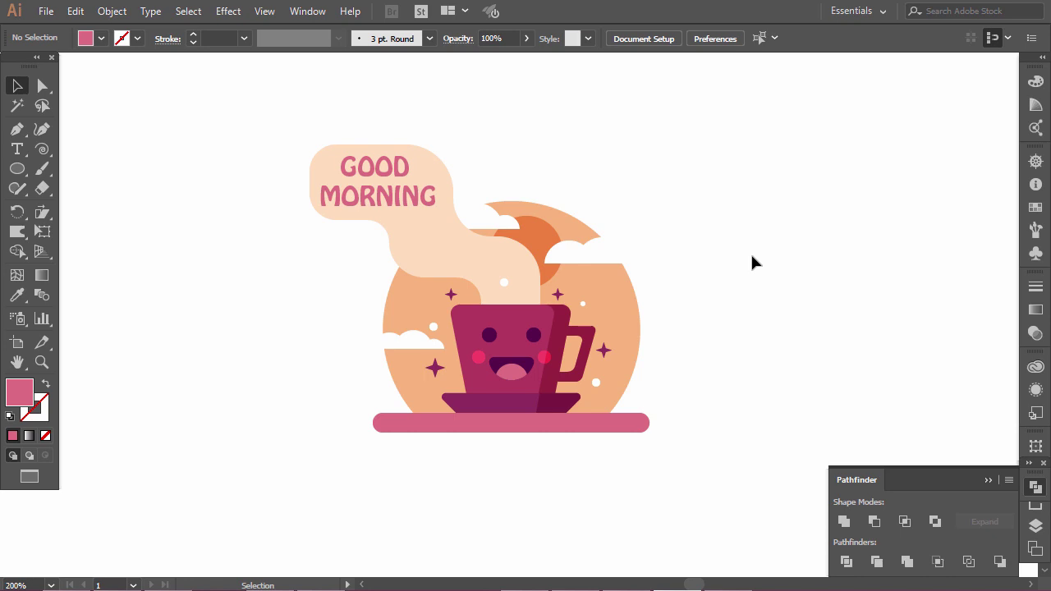